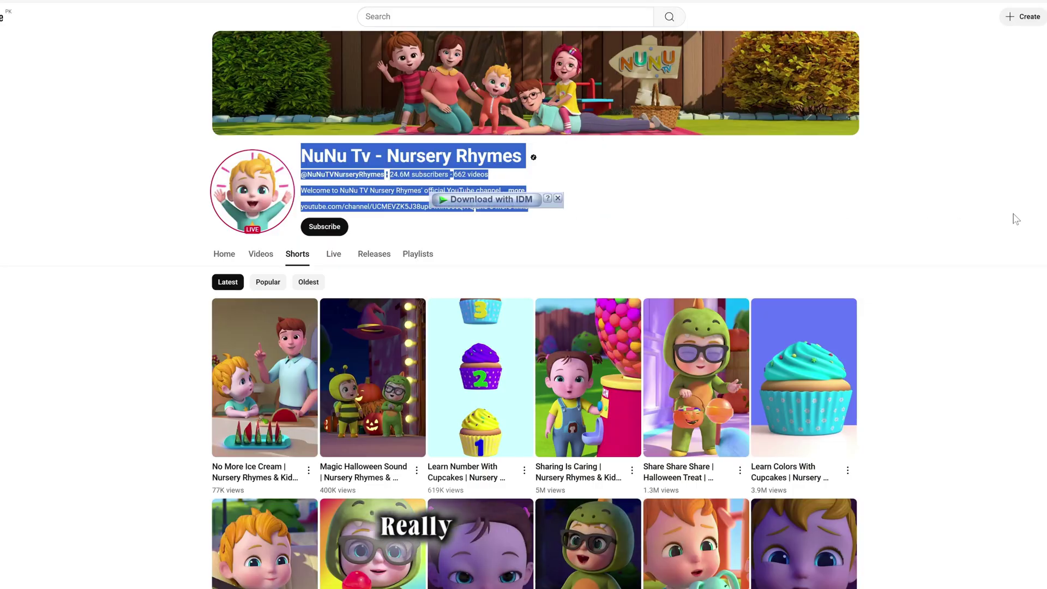
- Check the NuNu Tv channel's description and links, then autoscroll down its Shorts list
click(1011, 217)
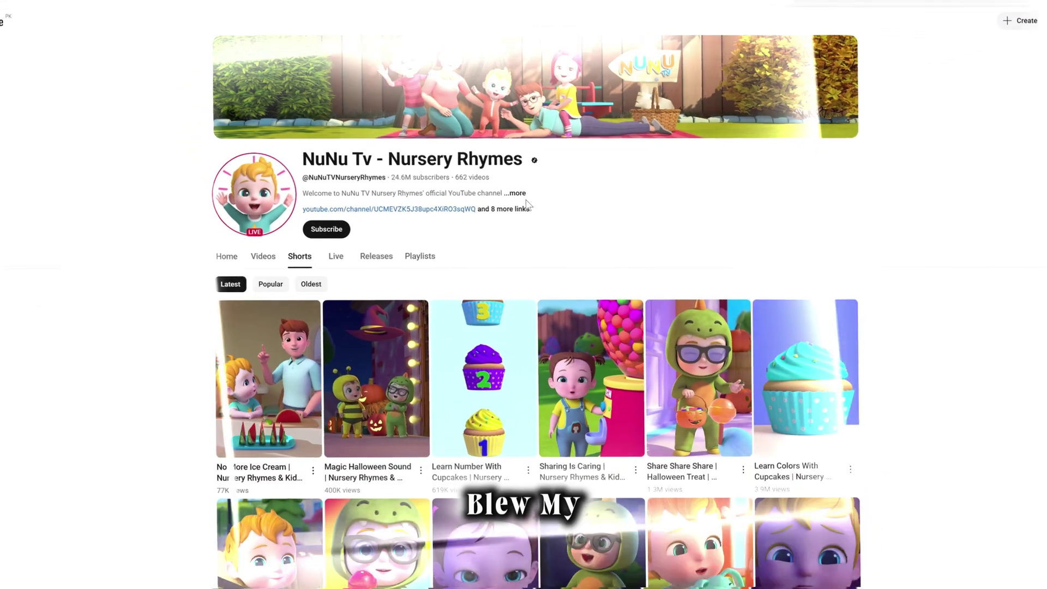
click(518, 192)
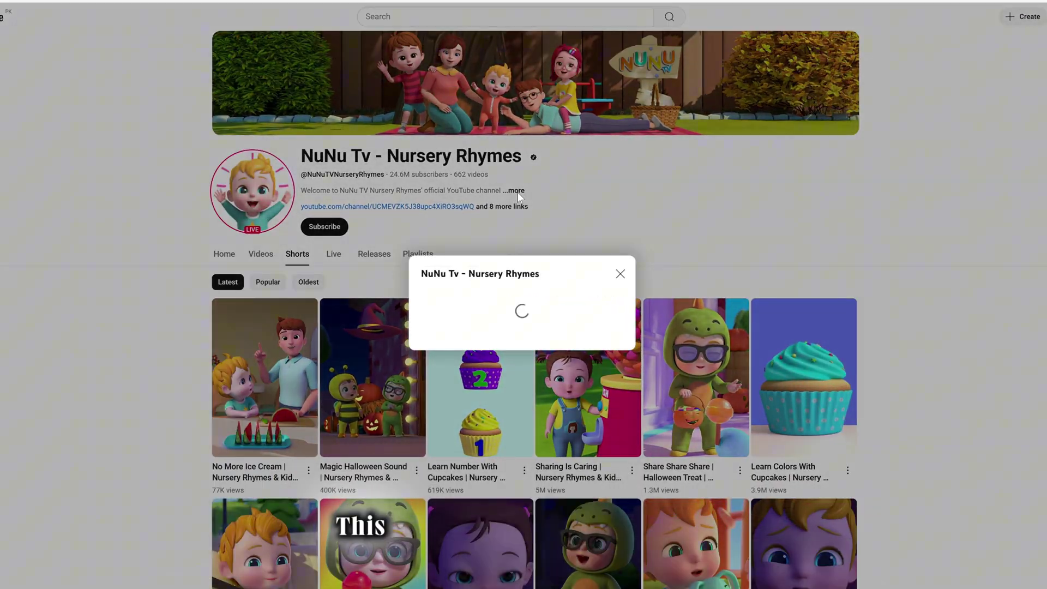
scroll(649, 283, down, 4)
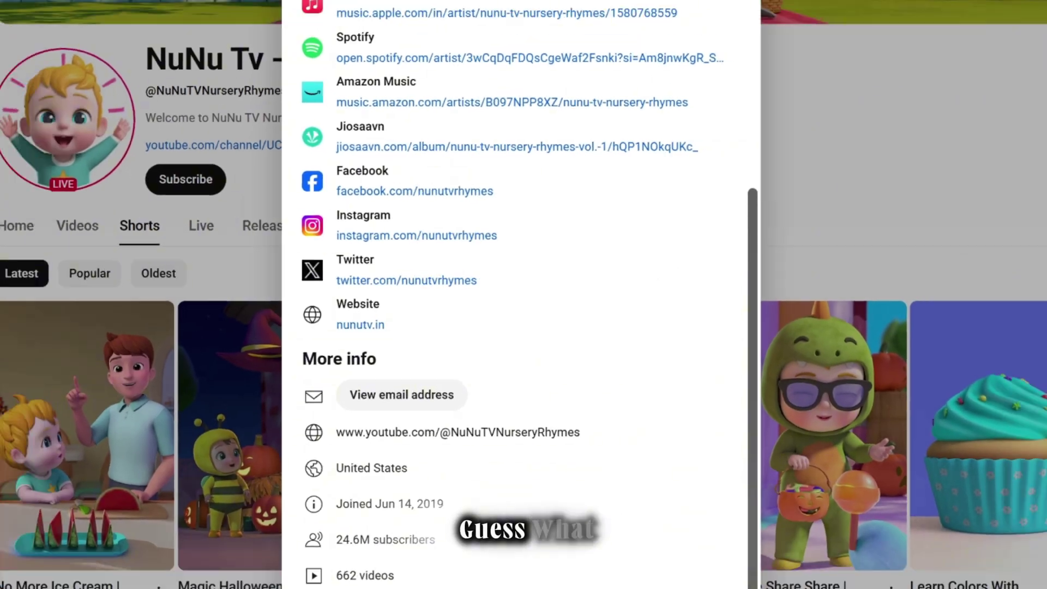
click(1009, 272)
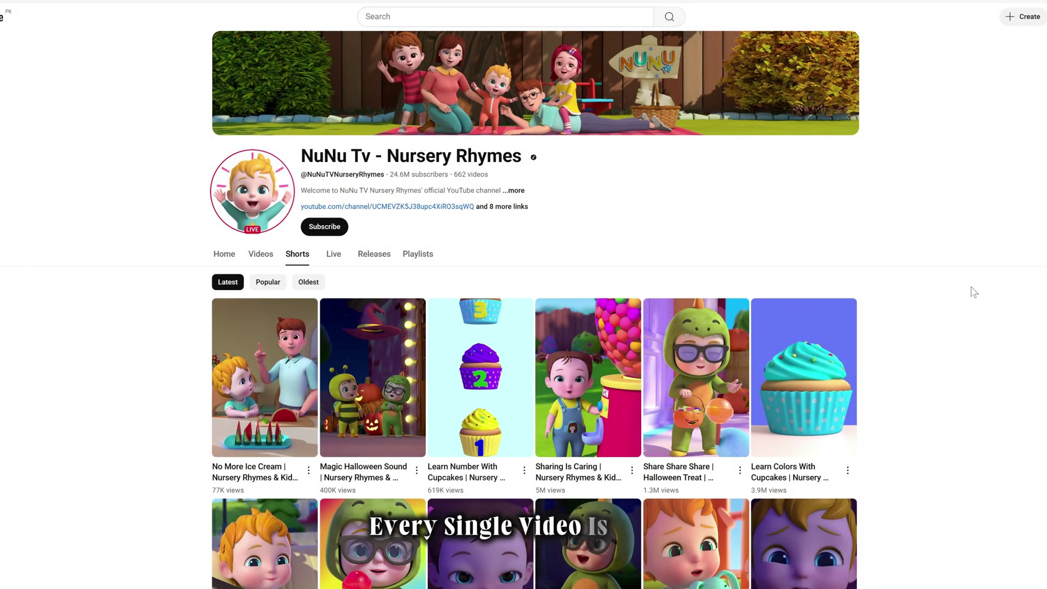
middle_click(970, 288)
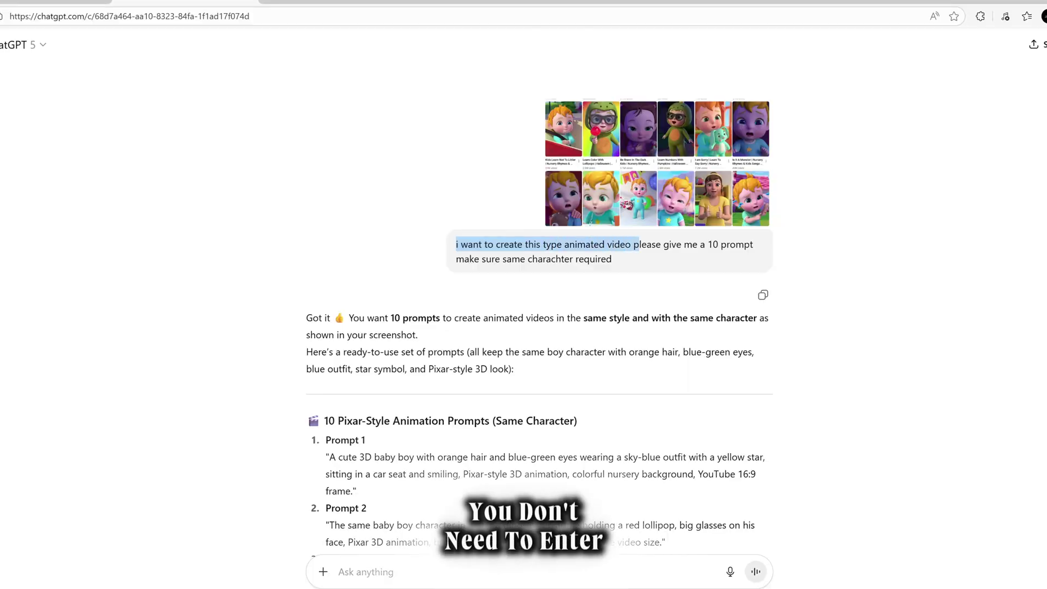
drag(638, 244, 732, 254)
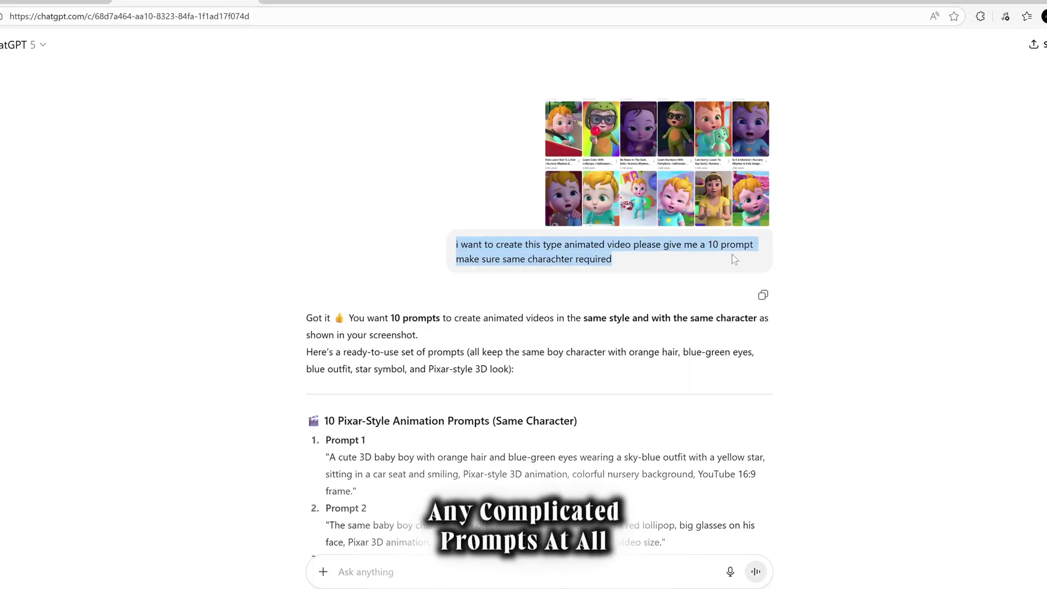
click(926, 261)
middle_click(922, 260)
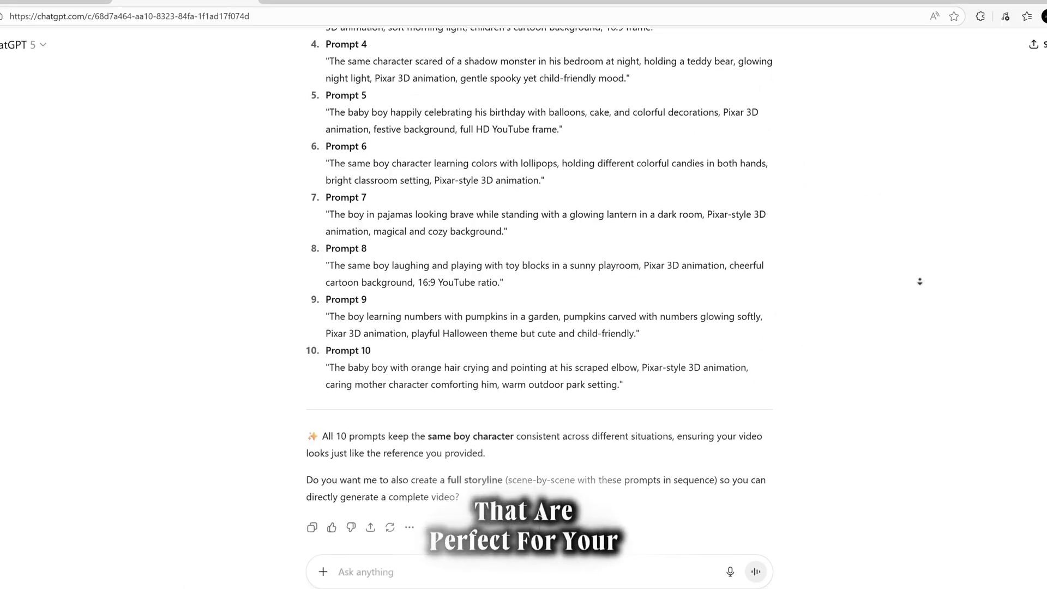
- Scroll through ChatGPT's answer to Prompt 1's description of the baby boy in a car seat
scroll(919, 281, down, 1)
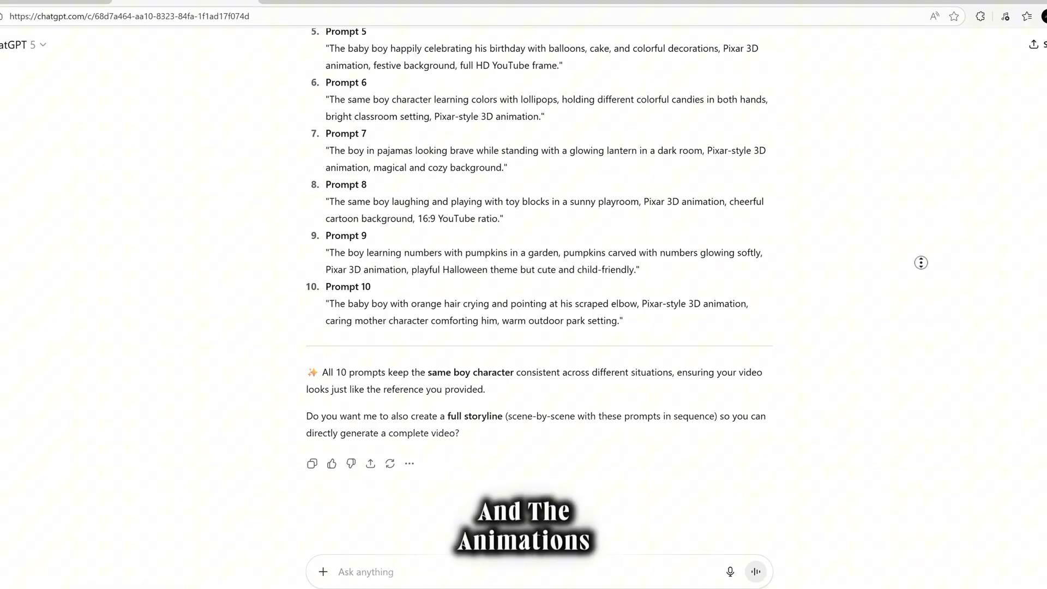
scroll(920, 243, up, 2)
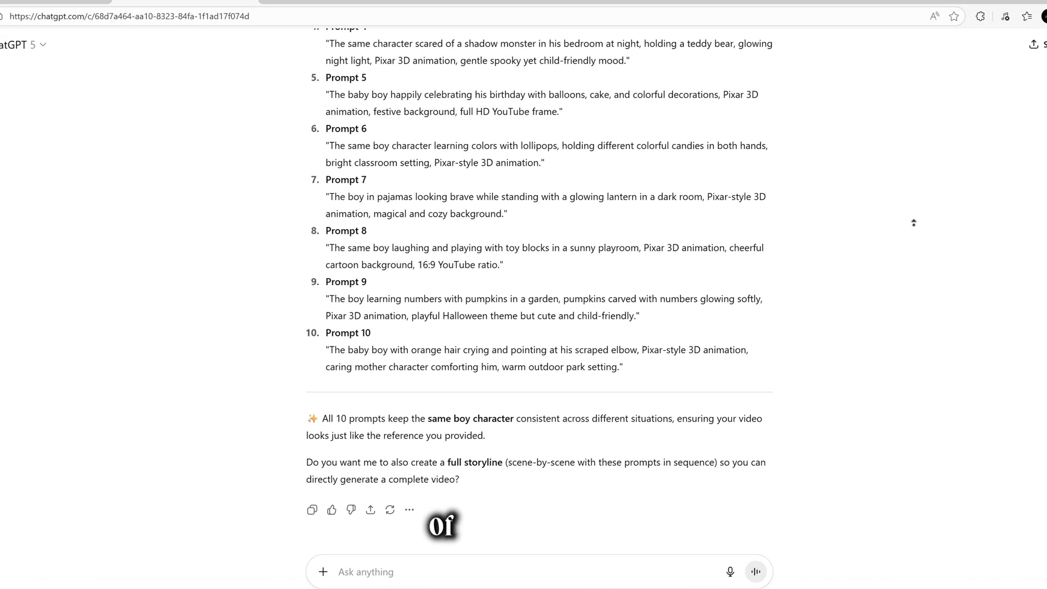
scroll(913, 222, up, 2)
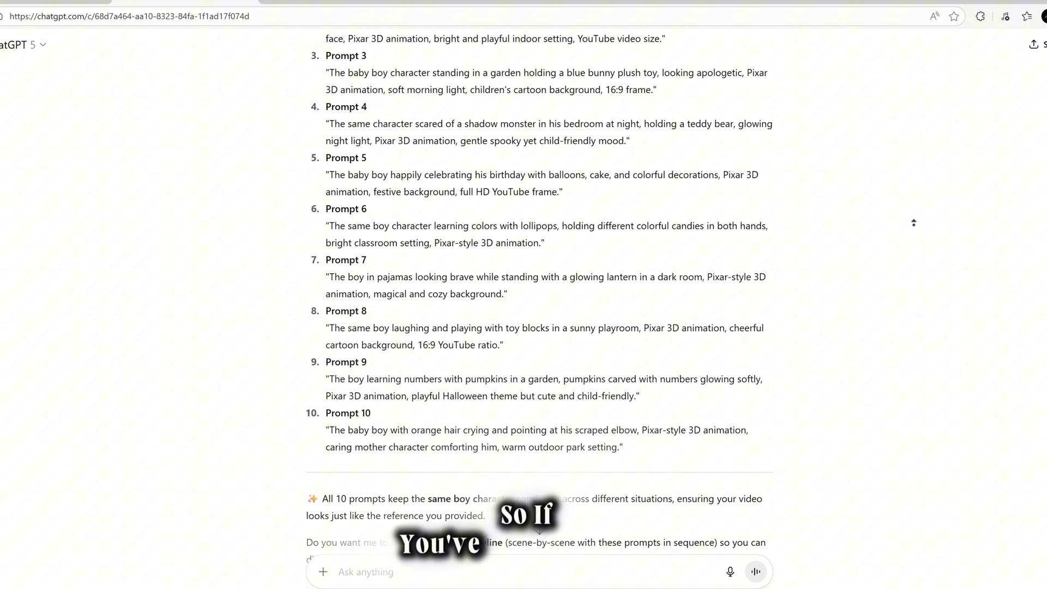
scroll(913, 223, up, 2)
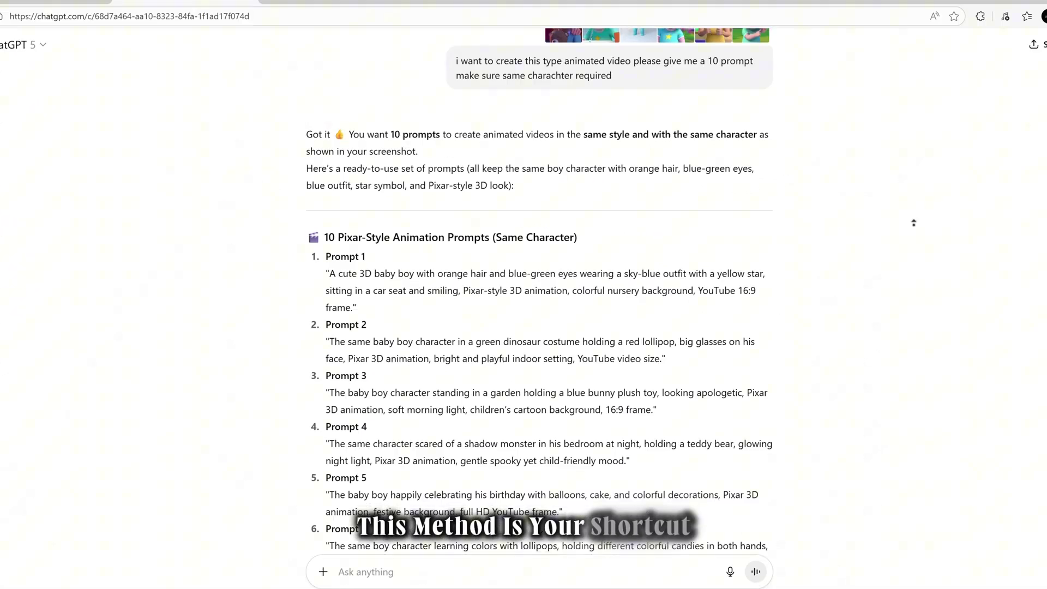
scroll(914, 222, up, 3)
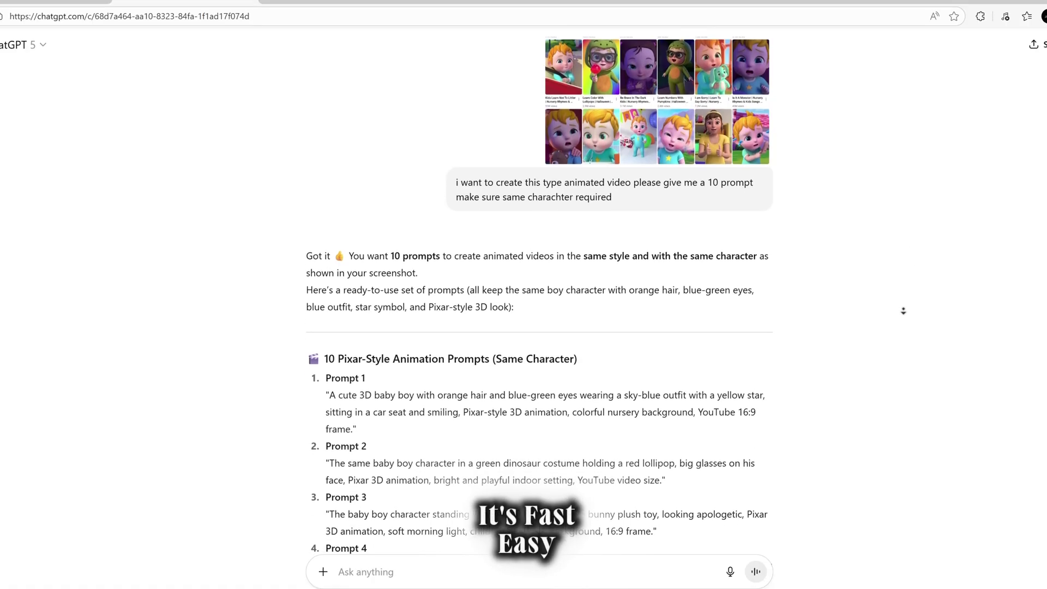
scroll(903, 311, down, 3)
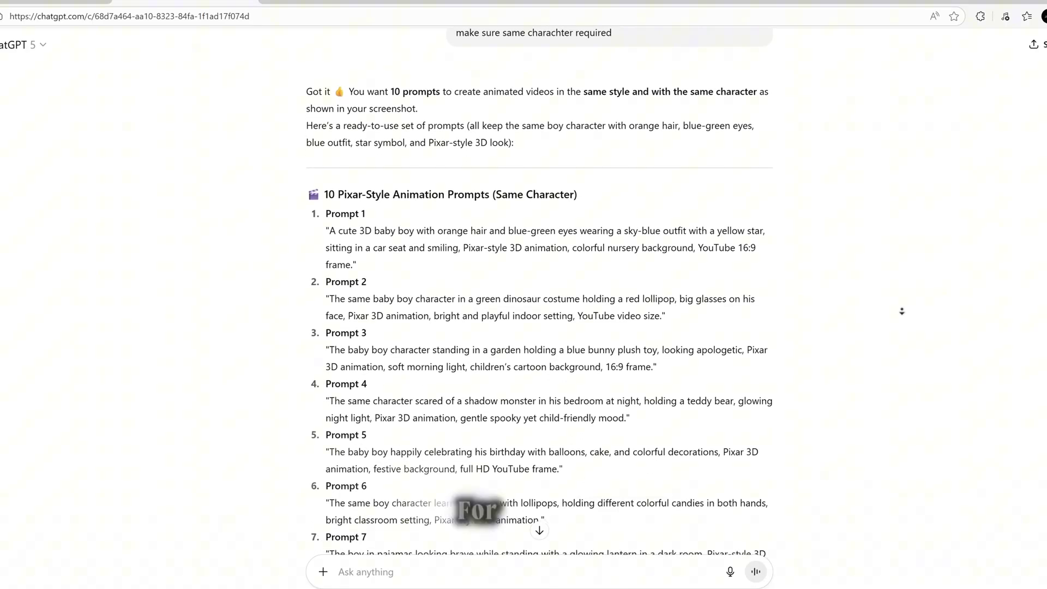
scroll(901, 310, down, 3)
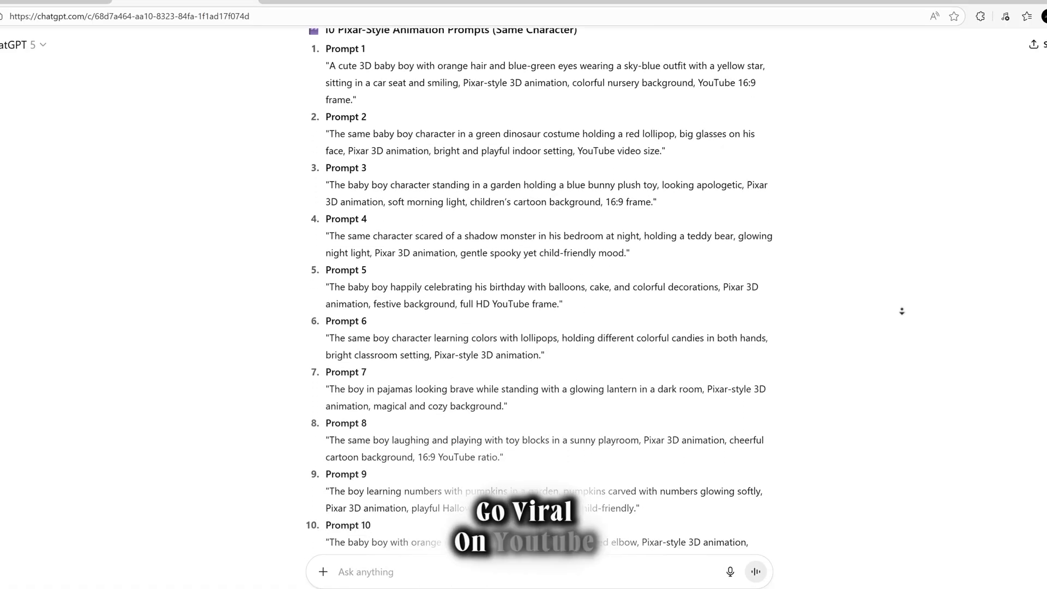
scroll(901, 310, down, 3)
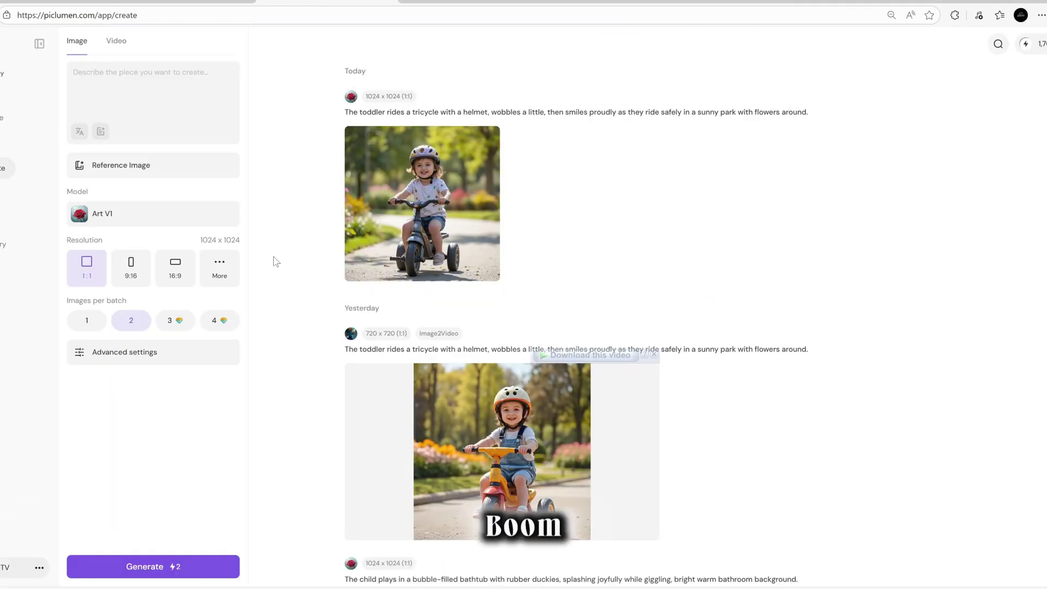
- Paste the car-seat baby boy prompt into PicLumen and generate a single 1:1 image
scroll(508, 397, down, 10)
scroll(305, 354, up, 5)
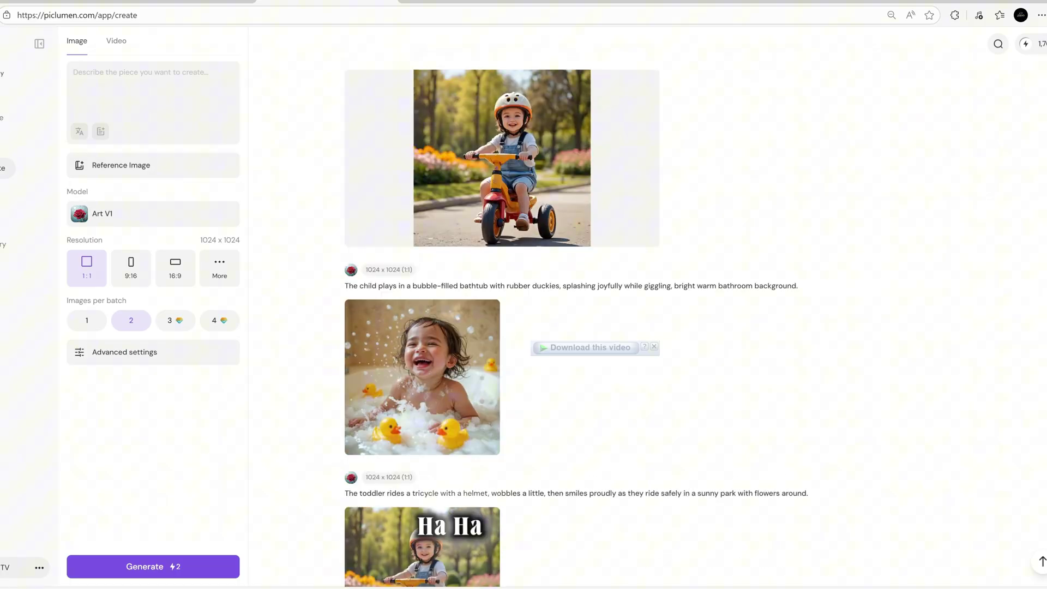
right_click(124, 65)
click(174, 154)
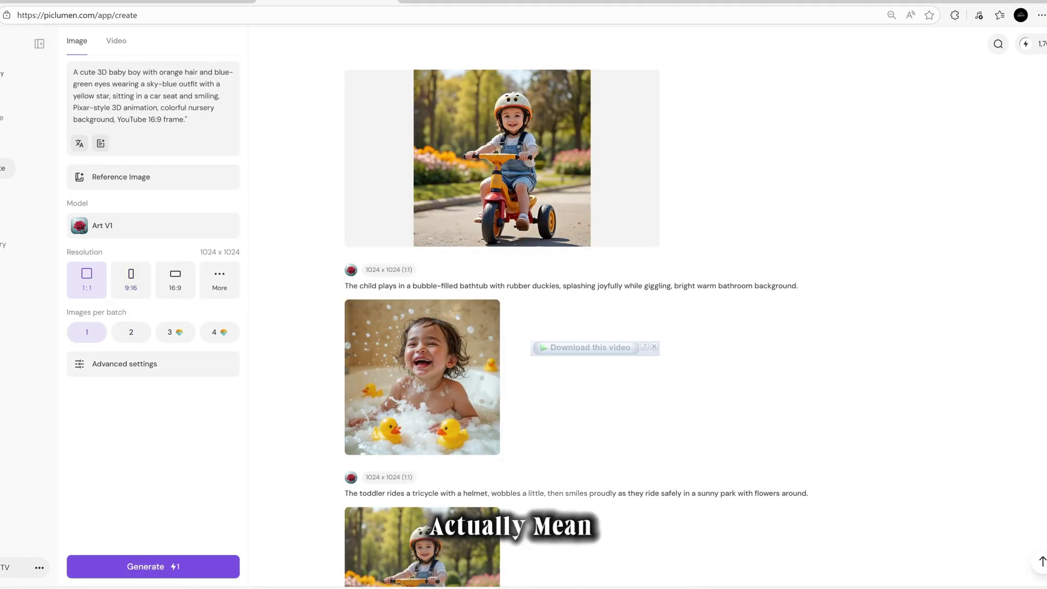
click(164, 566)
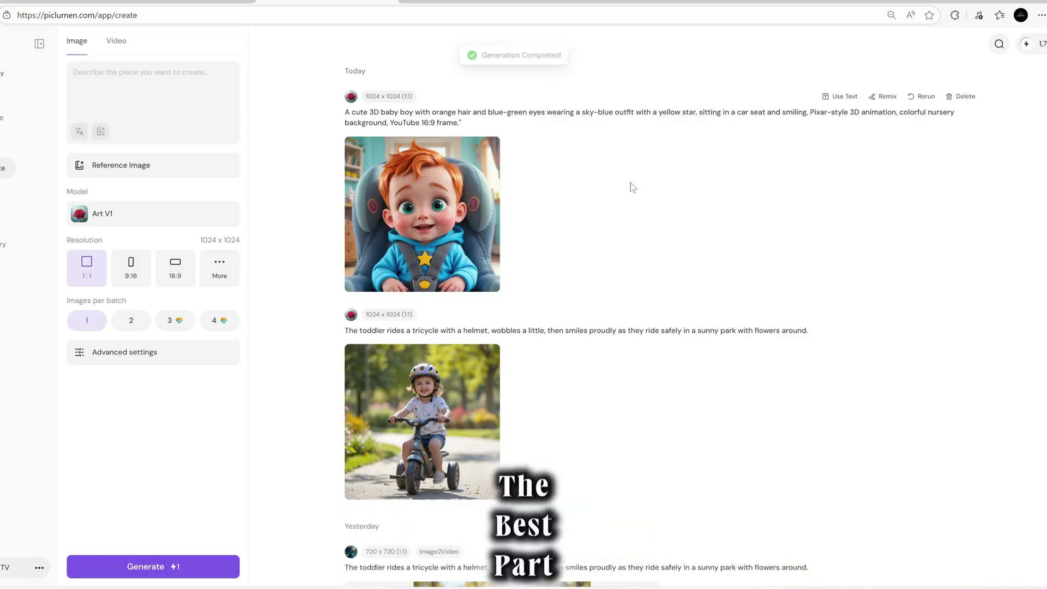
- Open the new baby image in the viewer and step forward through the stormy window and Sorry hug images
click(477, 200)
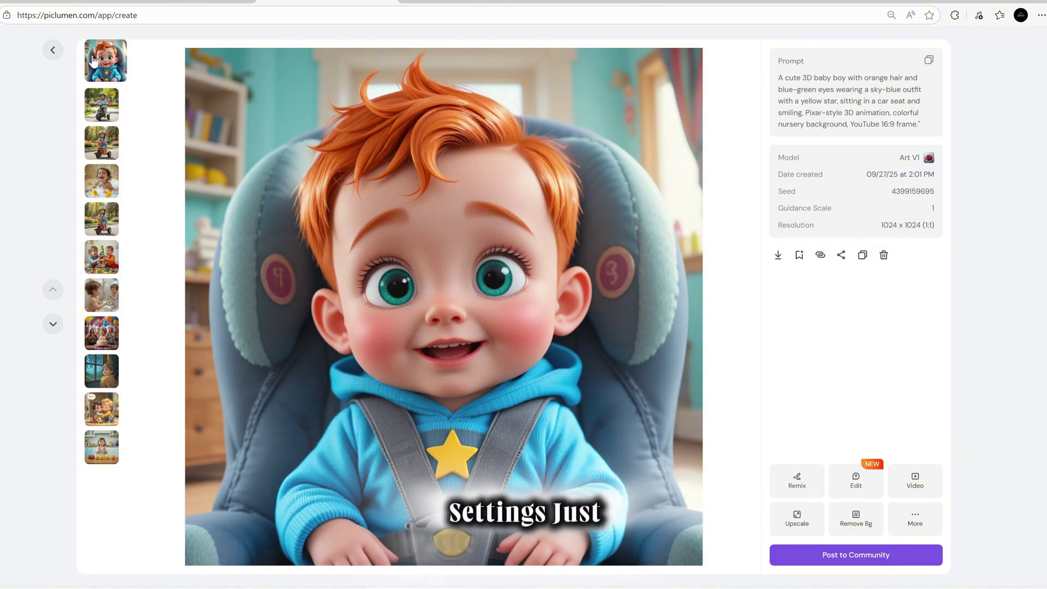
scroll(402, 267, down, 1)
scroll(402, 267, down, 1)
scroll(402, 267, down, 1)
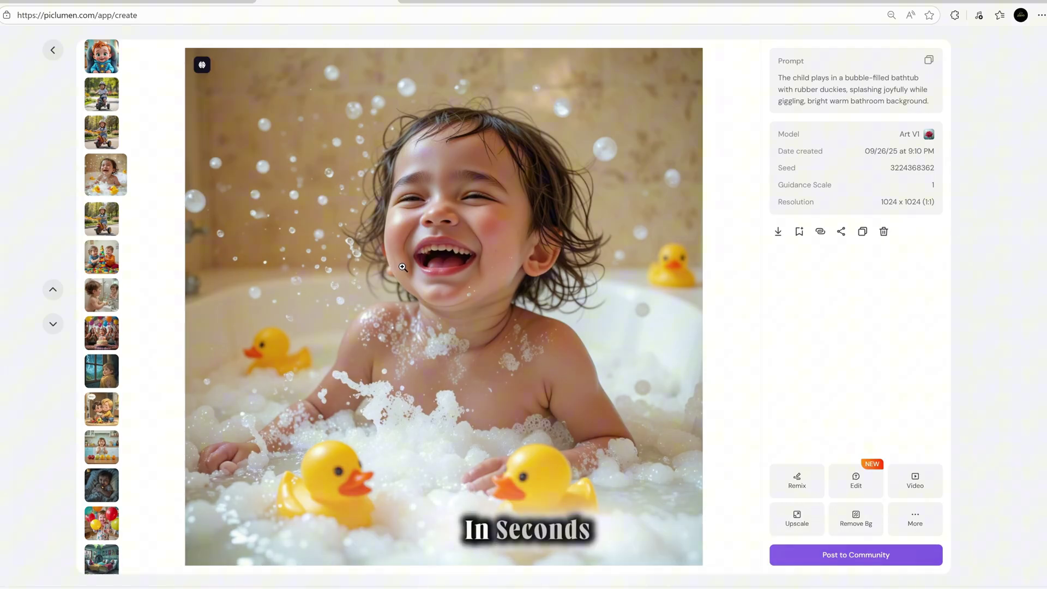
scroll(402, 267, down, 1)
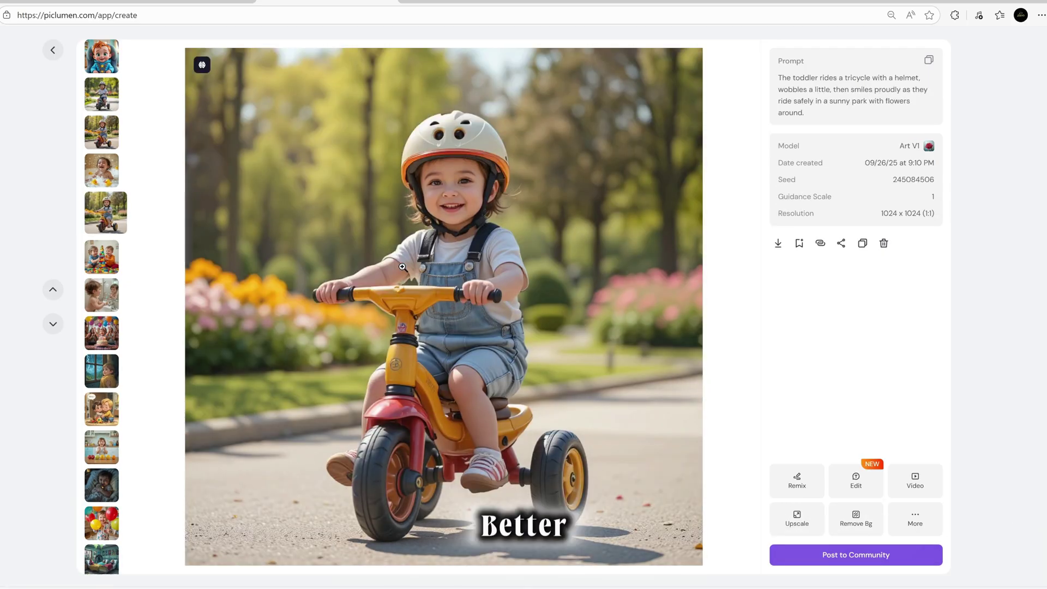
scroll(402, 266, down, 1)
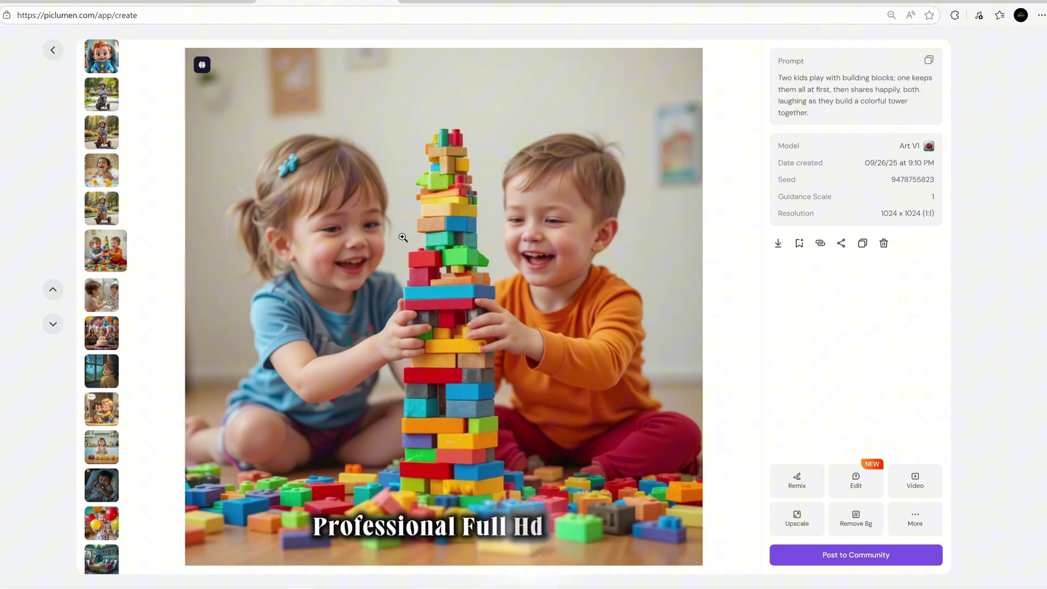
key(Down)
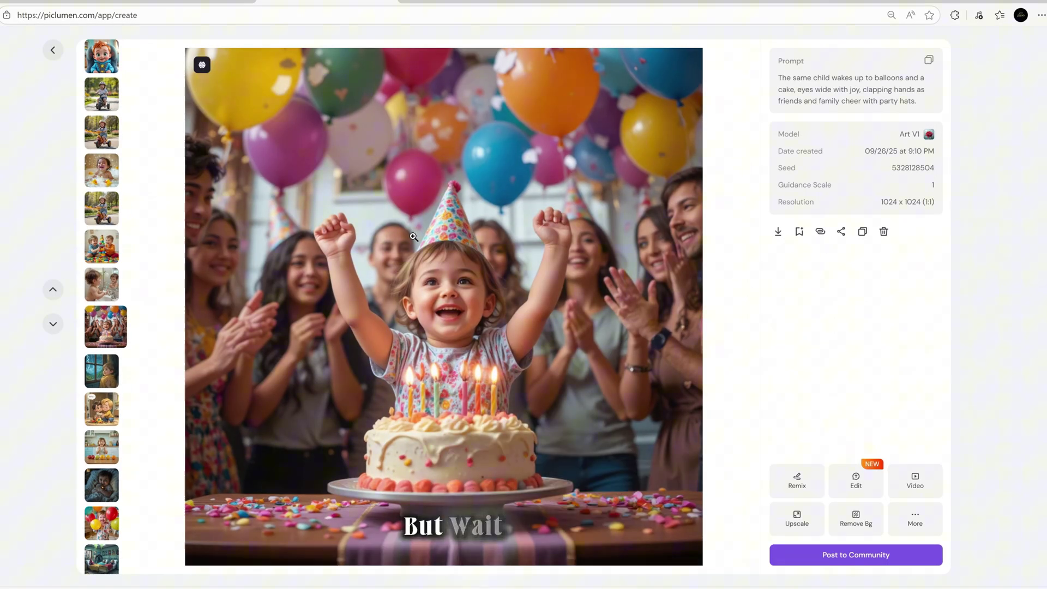
key(Down)
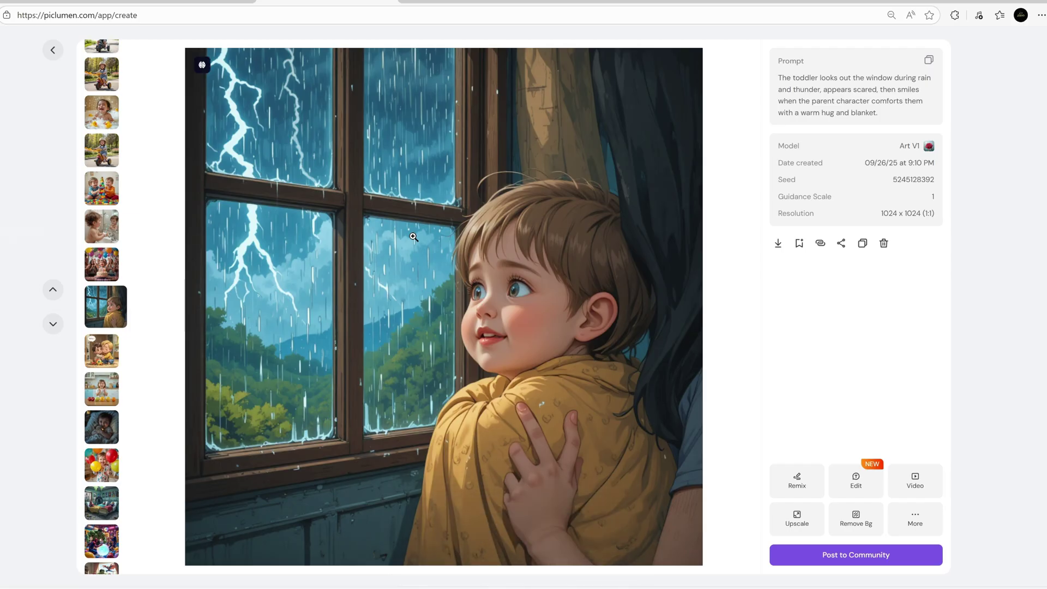
key(Down)
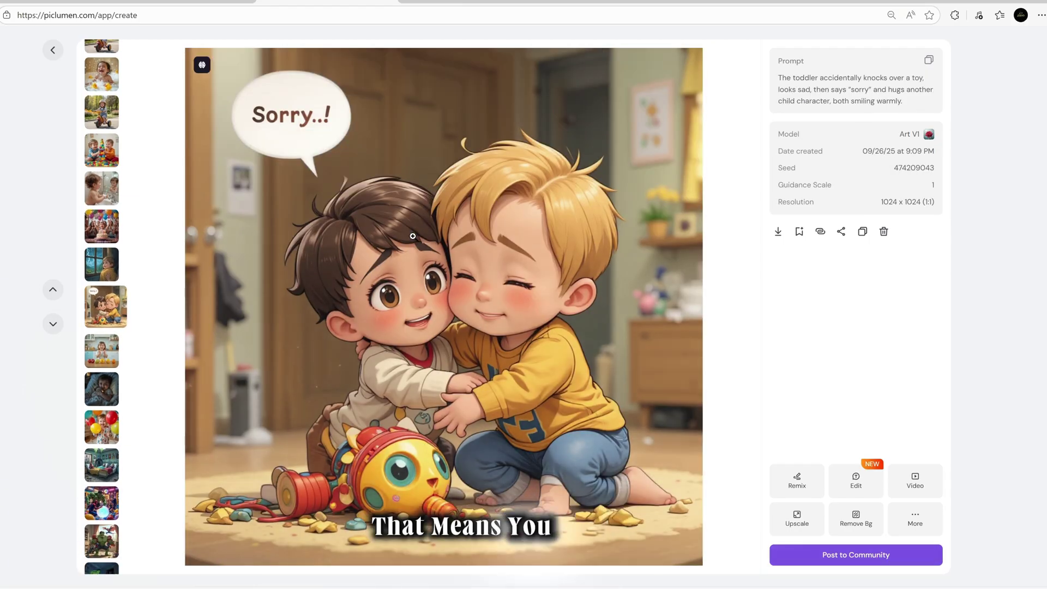
key(Down)
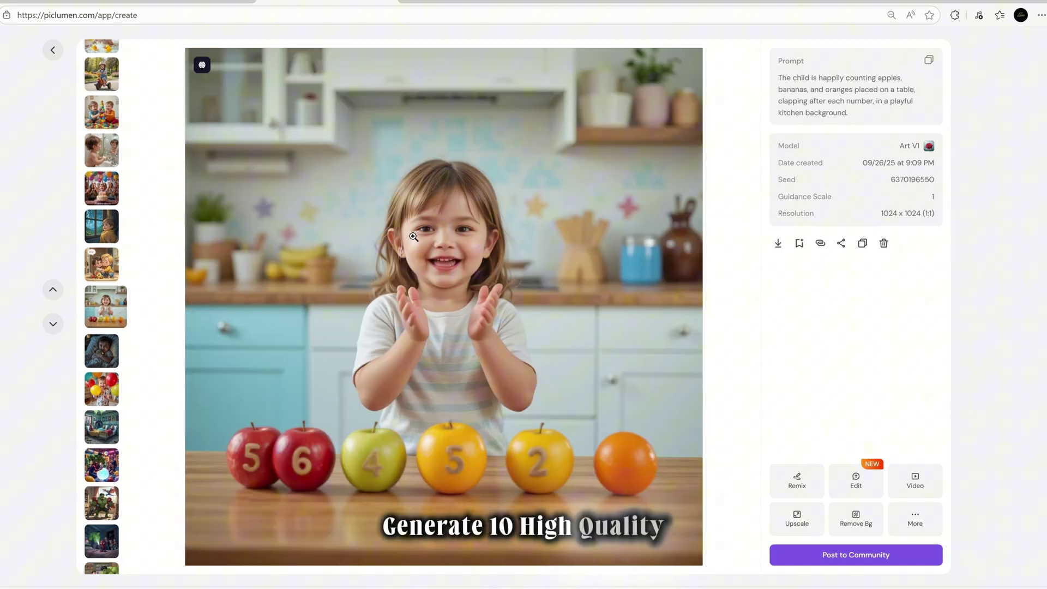
key(Down)
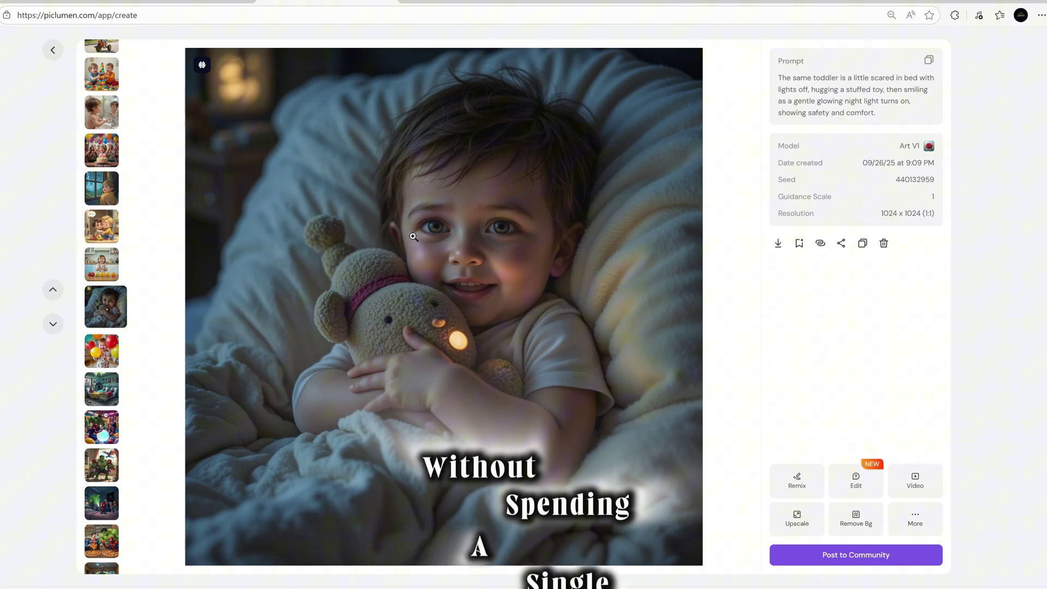
key(Down)
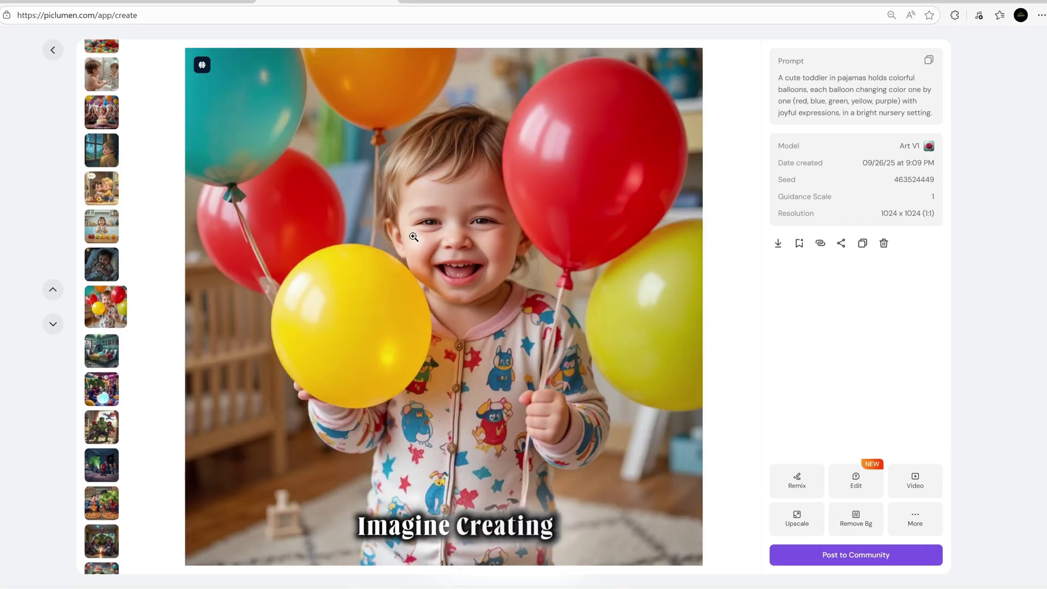
- Step back through the generated images, then close the viewer to return to the Create page
key(Down)
key(Up)
key(Up)
key(Up)
key(Up)
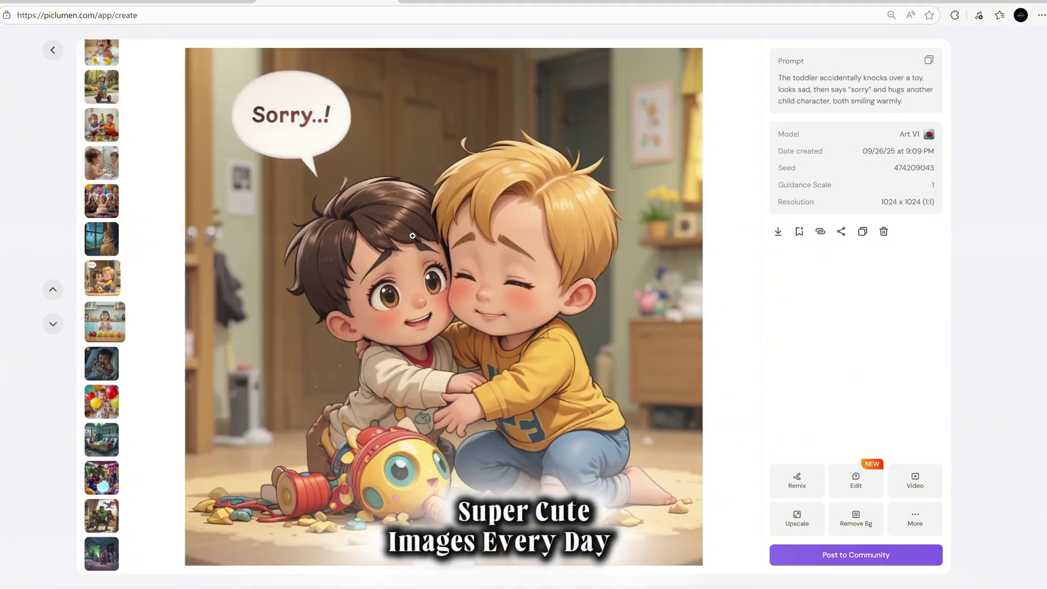
key(Up)
key(Up)
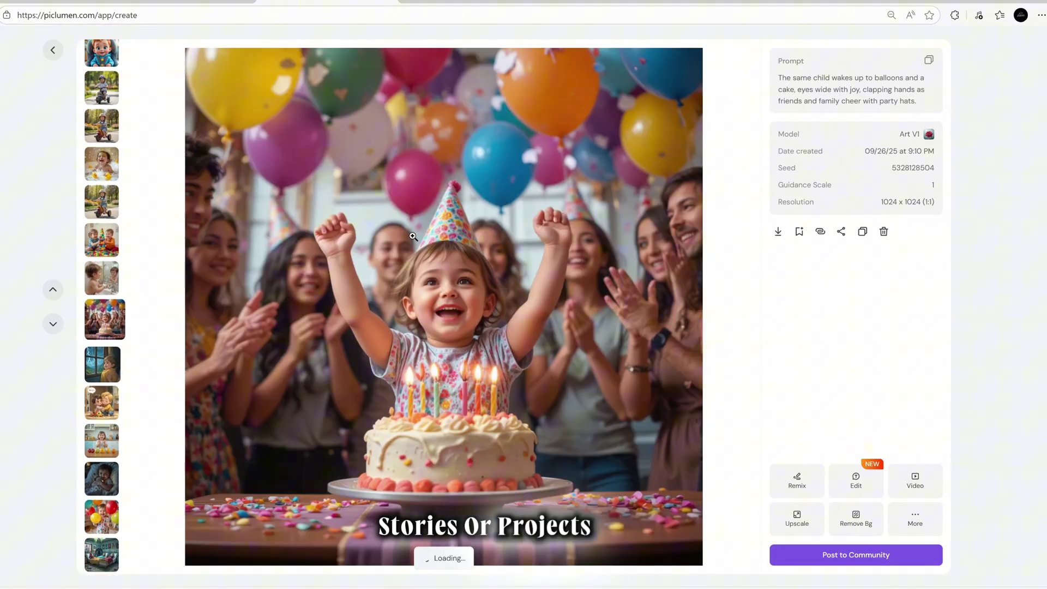
key(Up)
key(Up)
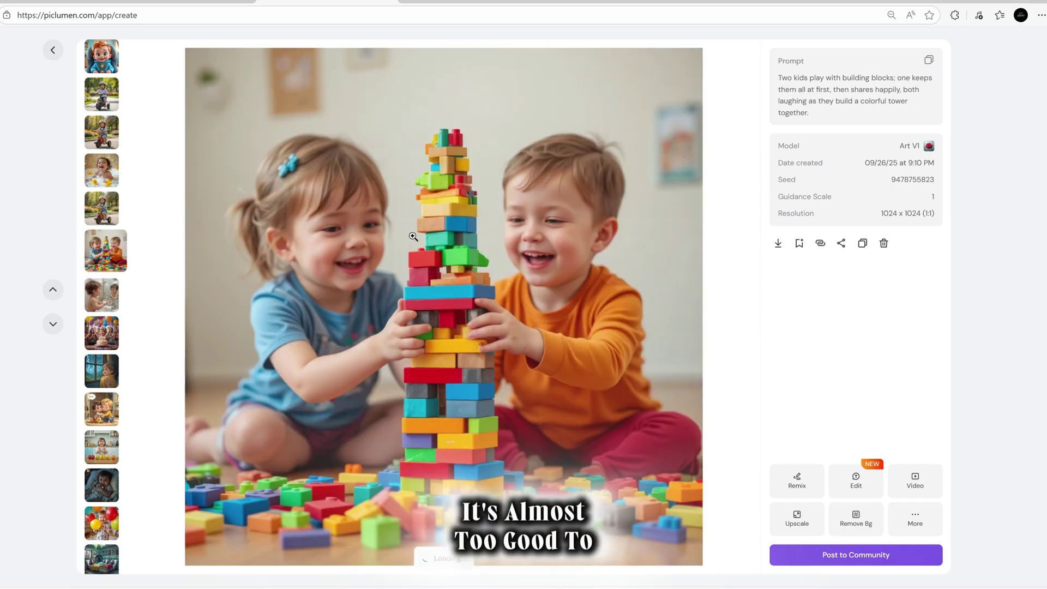
key(Up)
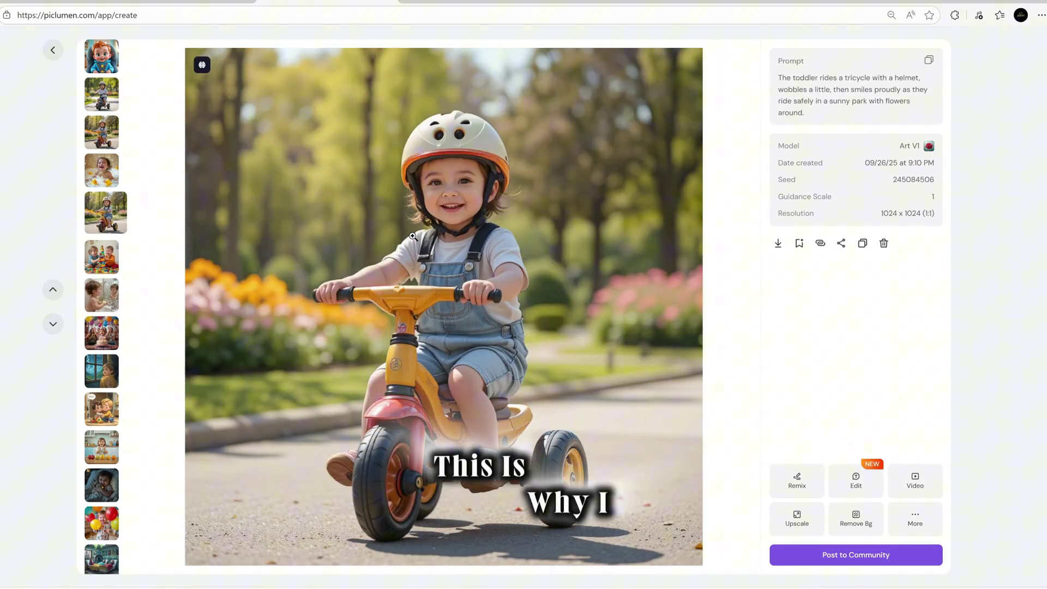
key(Up)
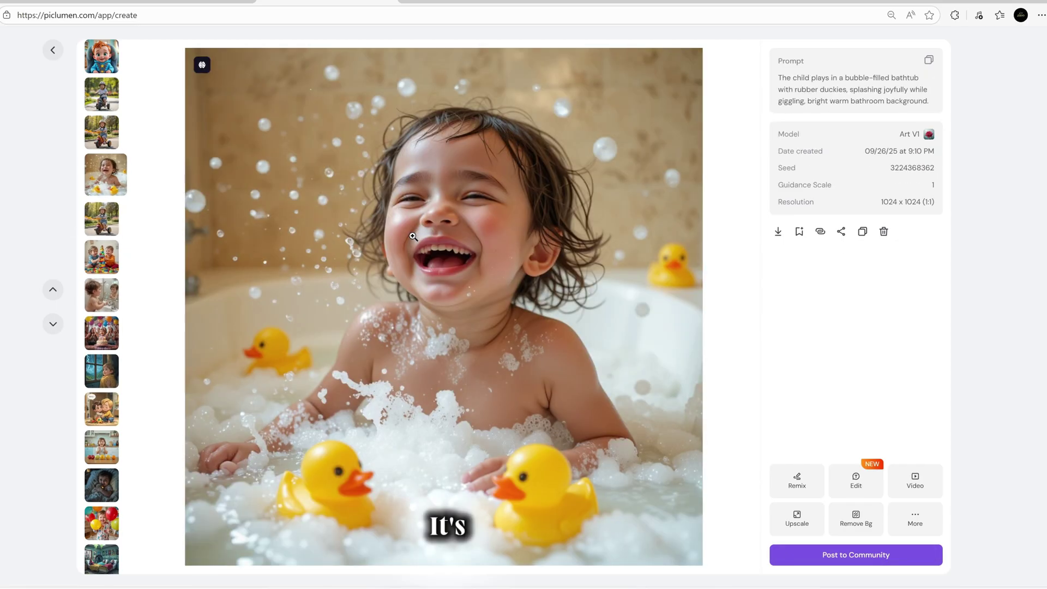
key(Up)
key(Up)
key(Up)
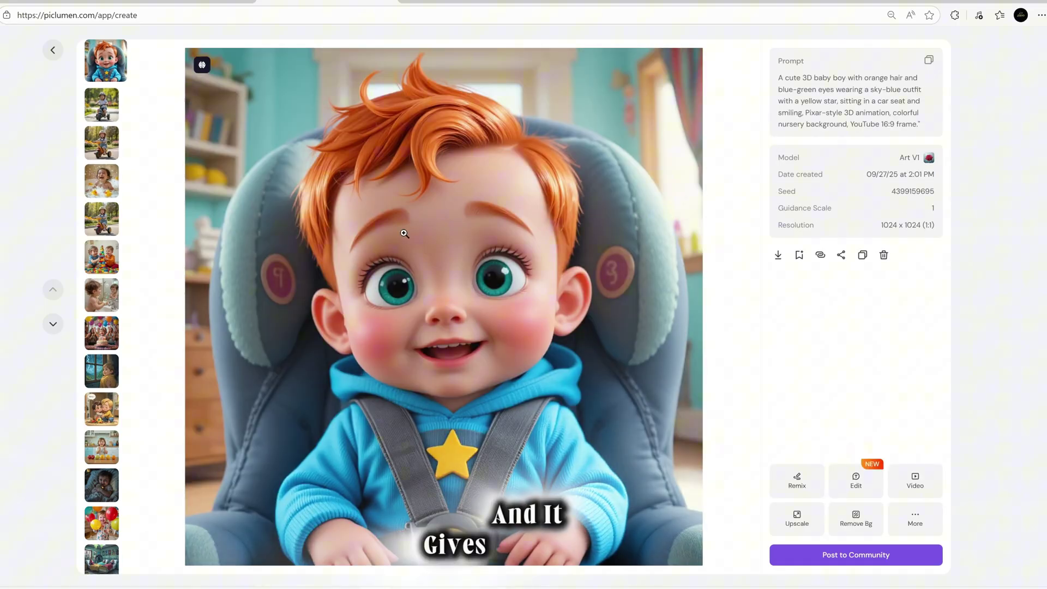
click(53, 50)
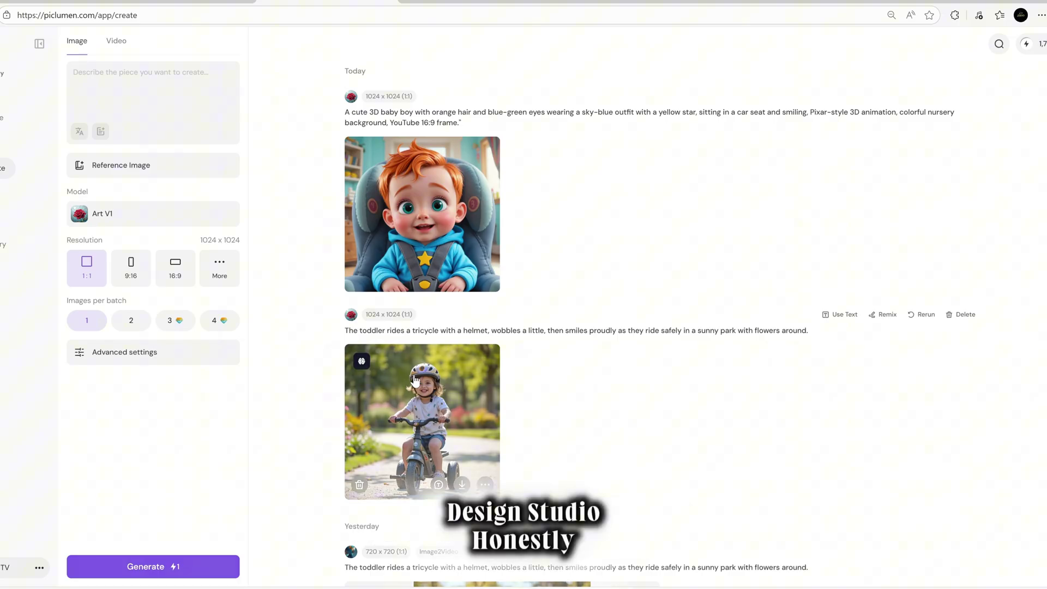
- Switch PicLumen to Video generation with Picflow at 9:16 and open the reference image picker
click(113, 44)
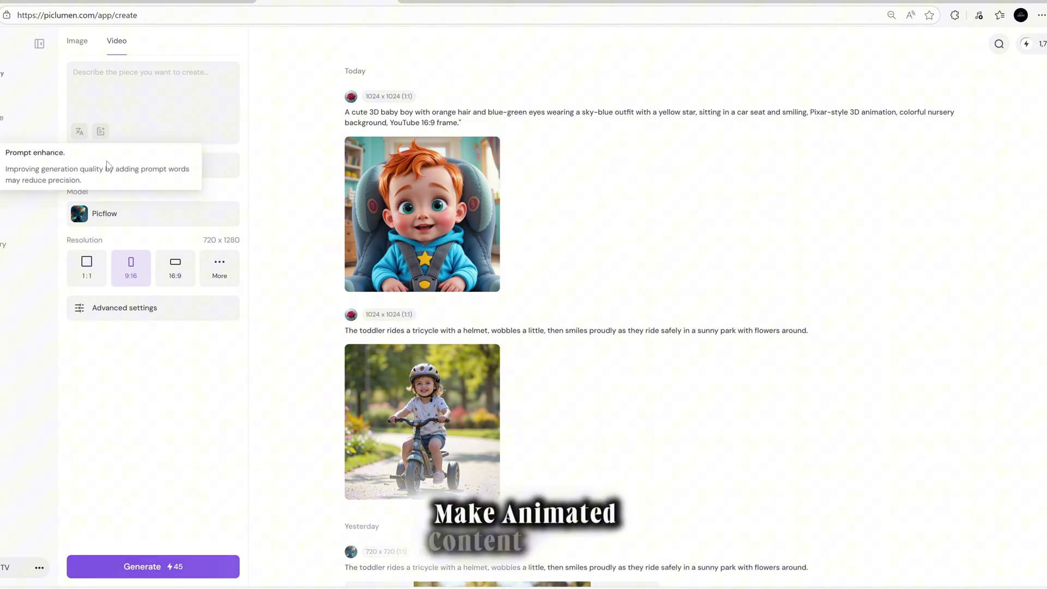
click(147, 166)
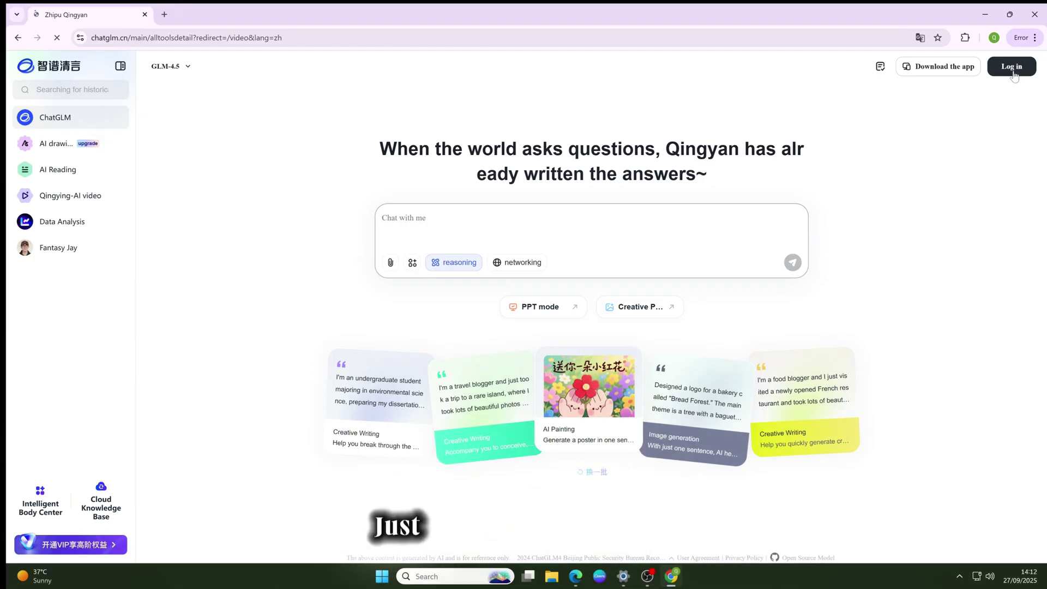
- Open ChatGLM's login dialog and browse the country calling code list under +86
click(1010, 70)
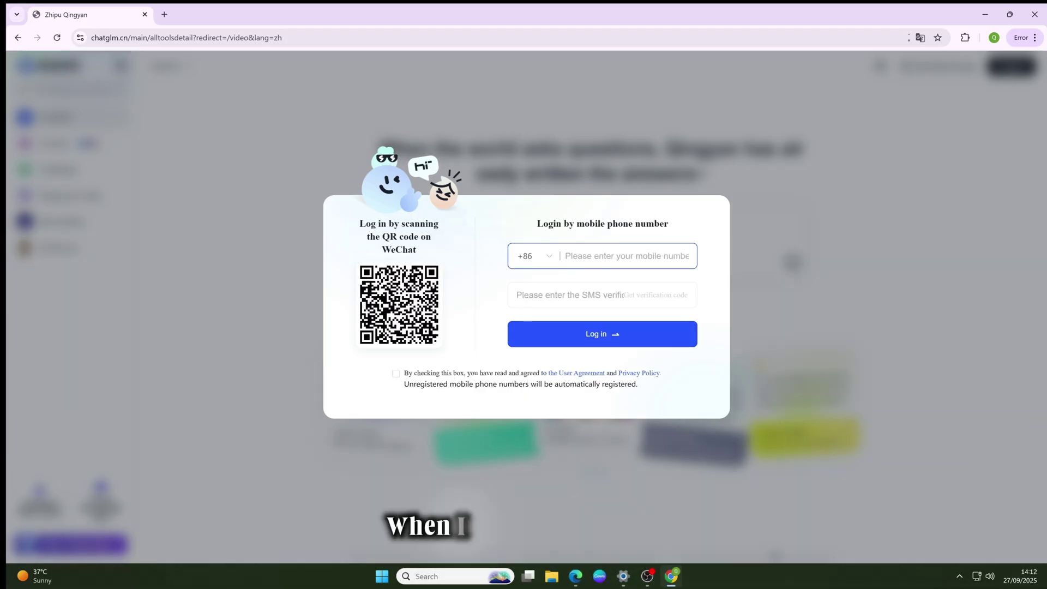
click(531, 255)
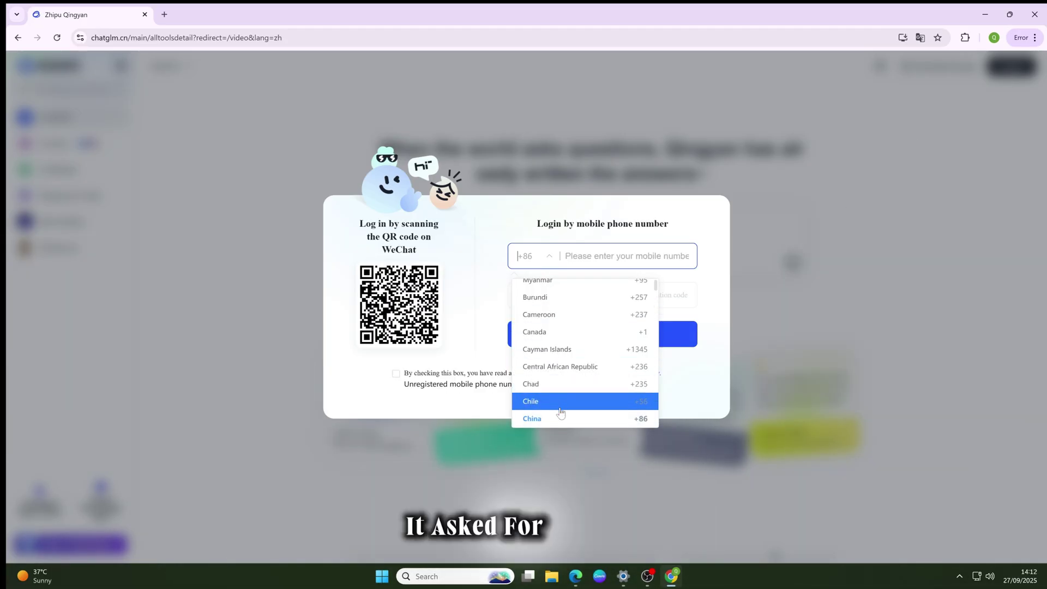
scroll(564, 417, up, 5)
scroll(566, 395, down, 1)
- Search Google for 'temp number' in a new tab and open the United States temporary numbers result
click(165, 14)
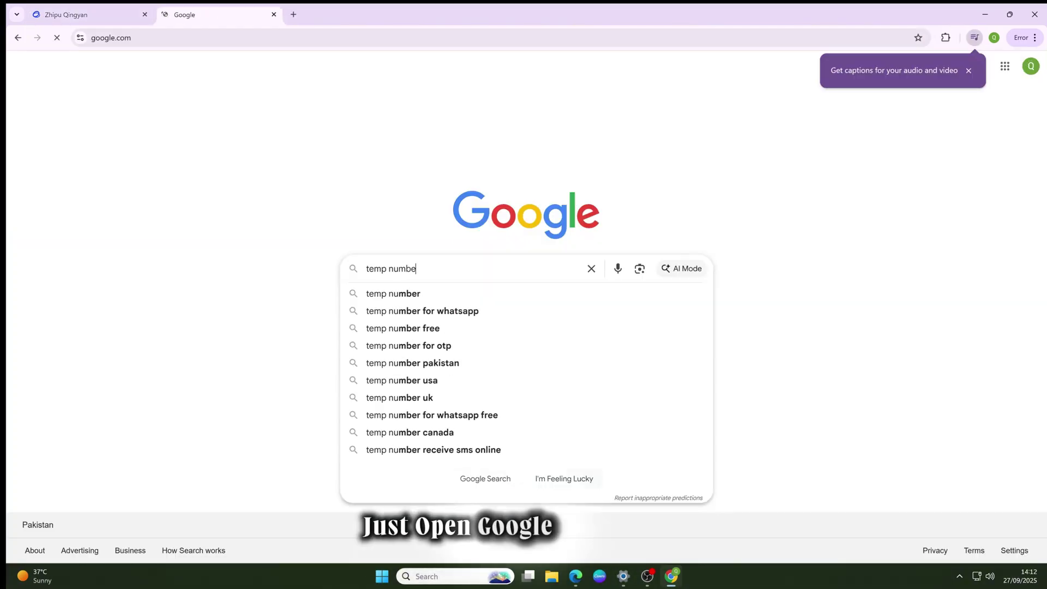
text(r)
key(Return)
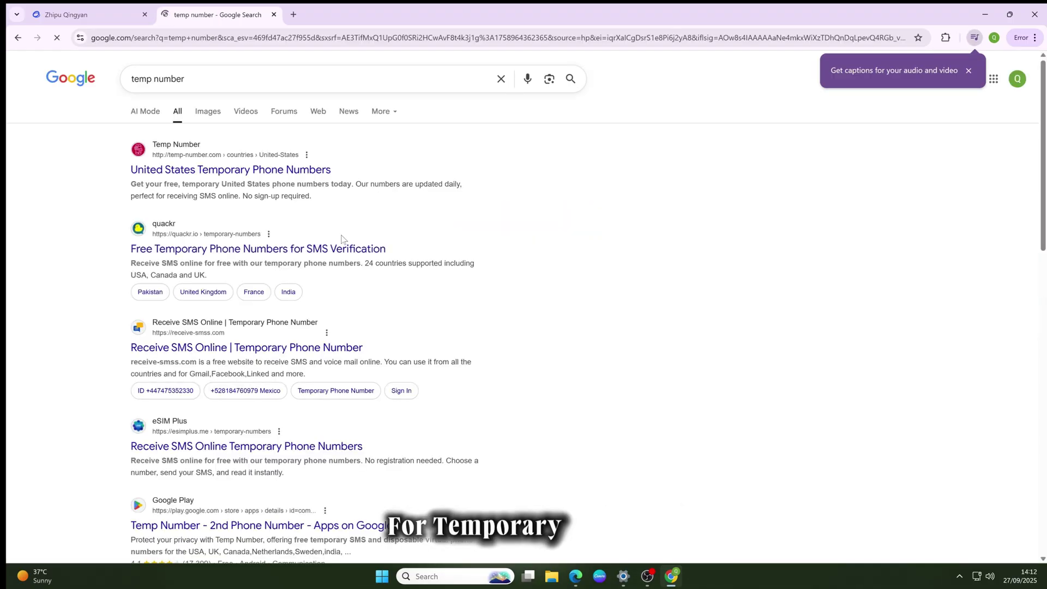
click(223, 171)
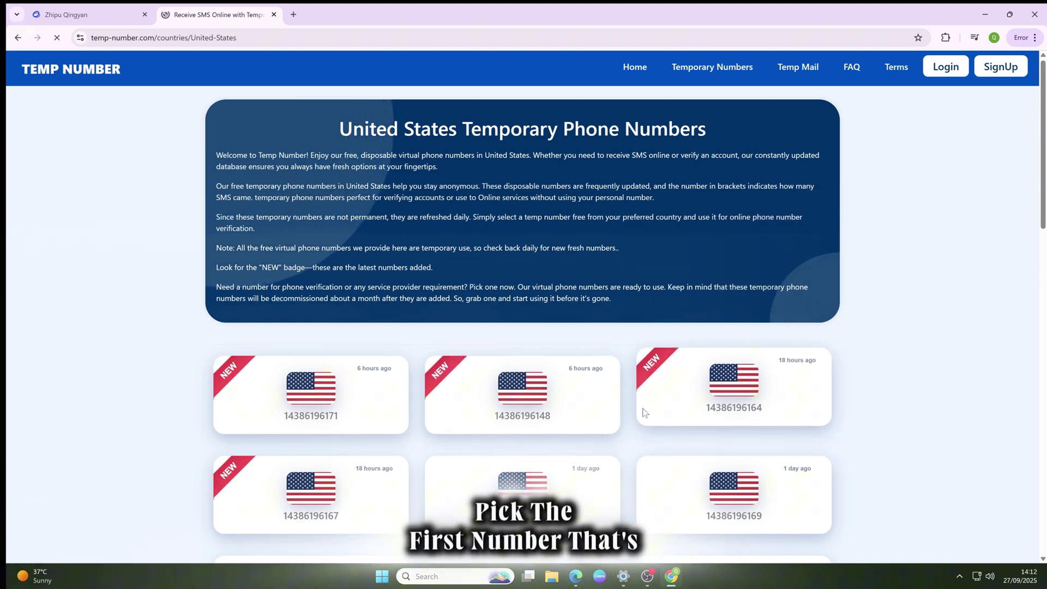
- Open the first new US temporary number and review its incoming SMS messages
click(311, 404)
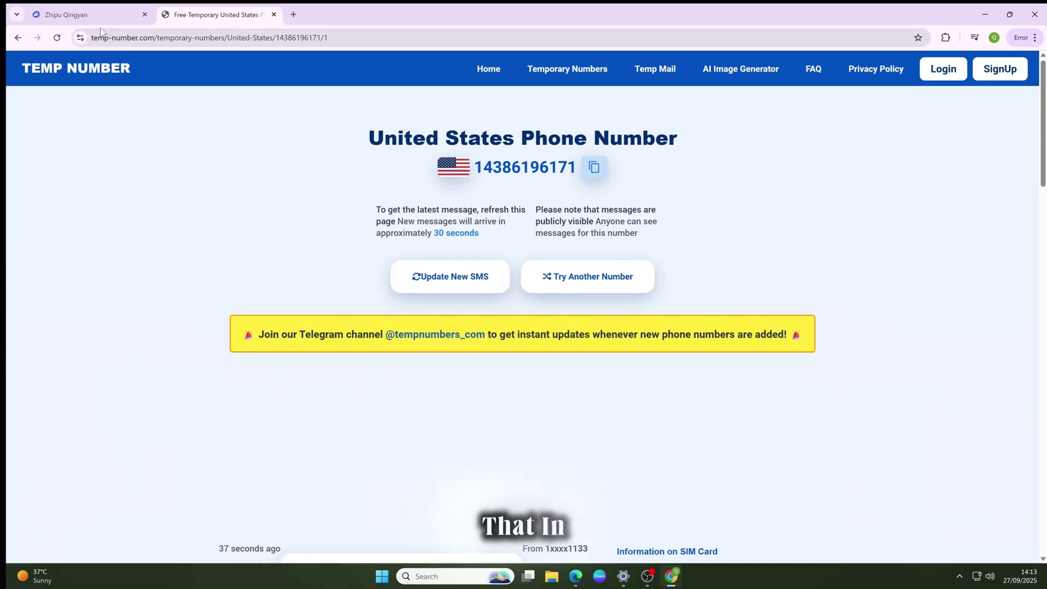
scroll(434, 369, down, 4)
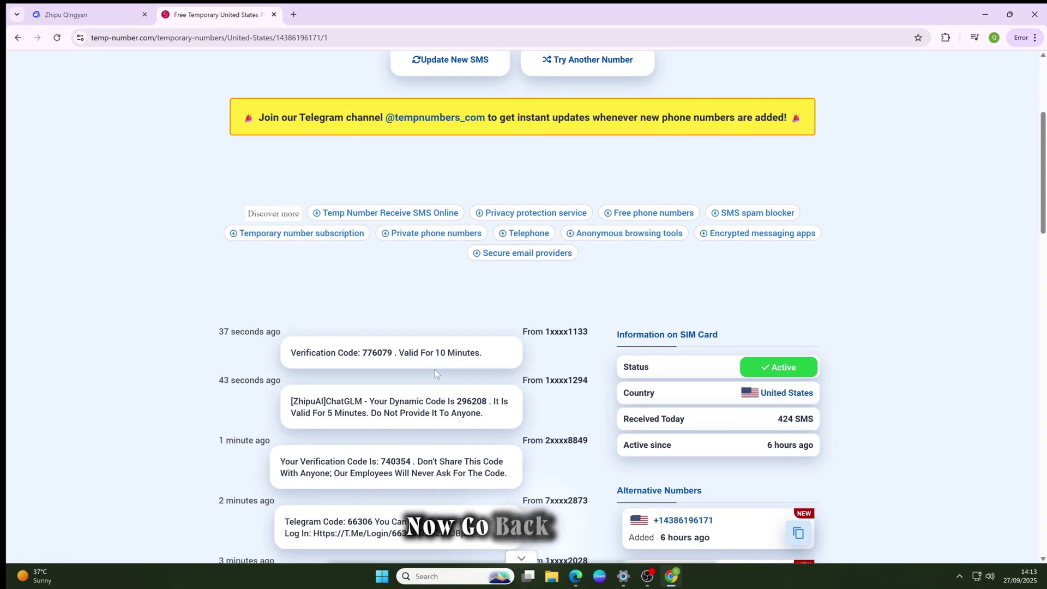
scroll(345, 365, up, 4)
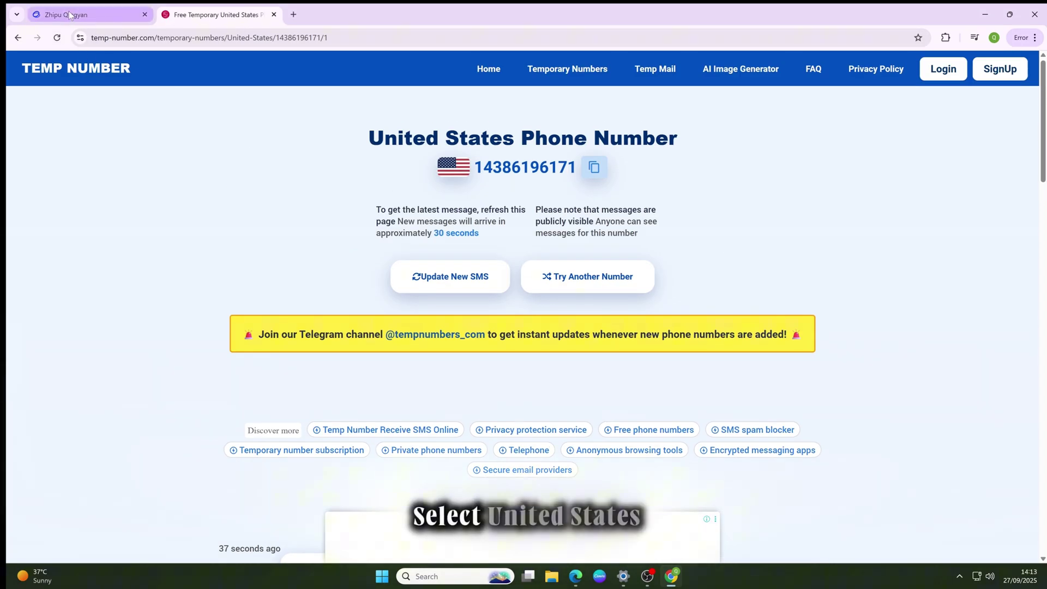
mouse_move(70, 15)
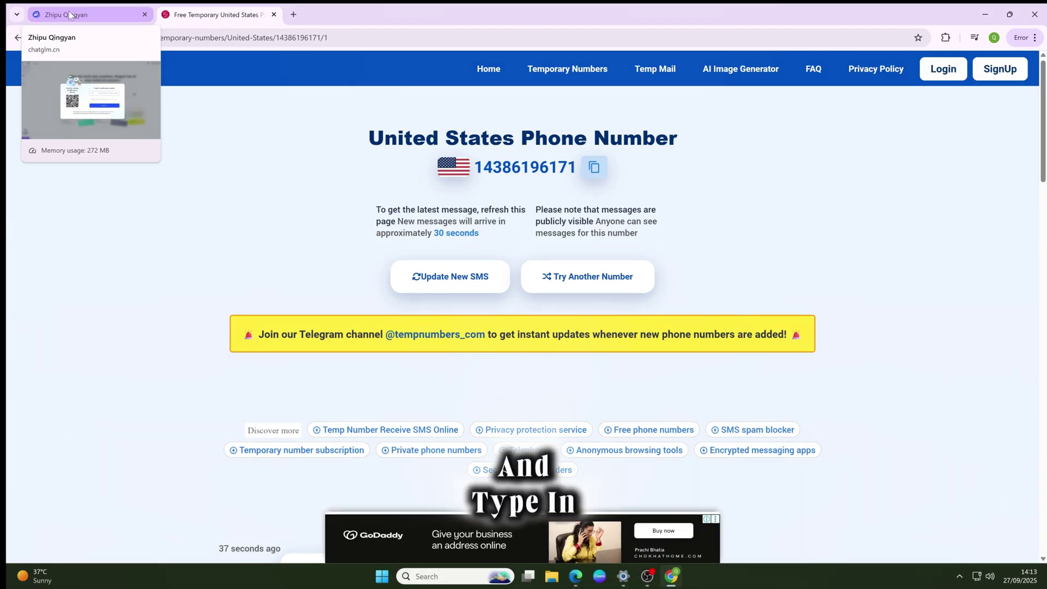
- Enter the temporary US number in ChatGLM's login and request the SMS code, passing the slider check
click(69, 15)
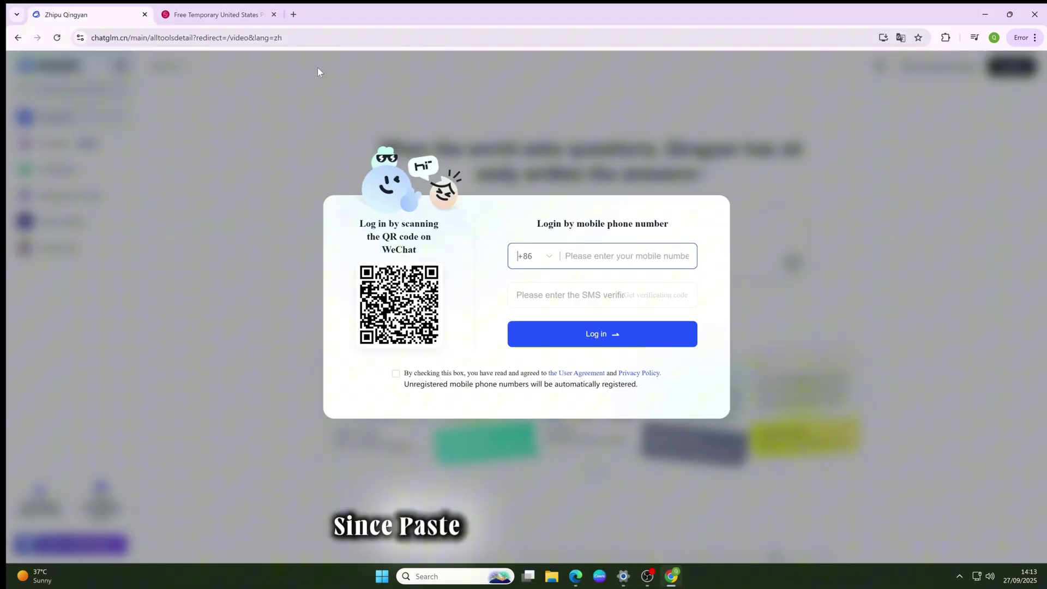
right_click(587, 255)
click(604, 387)
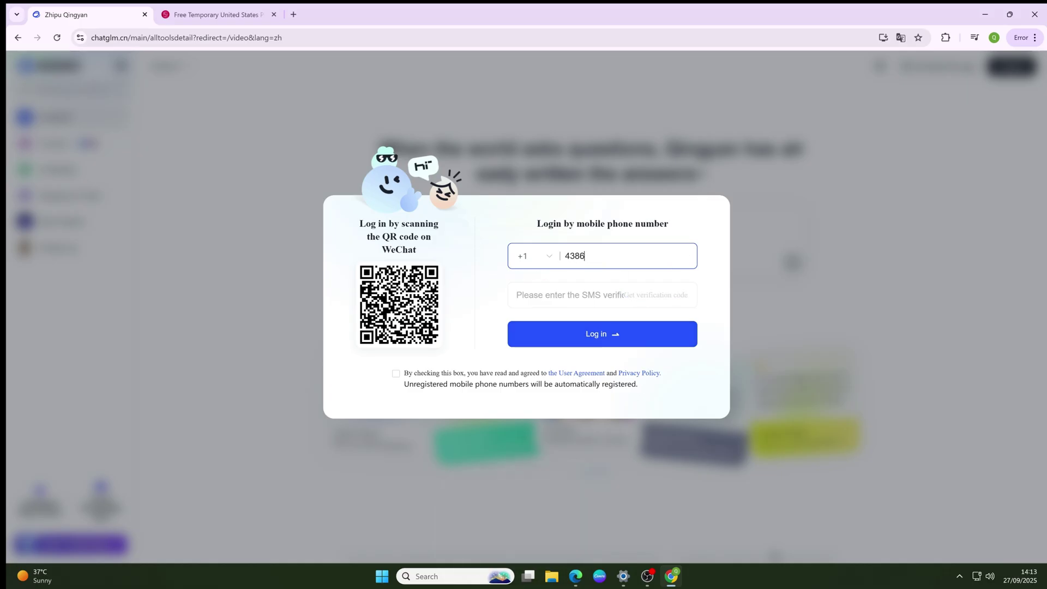
click(204, 17)
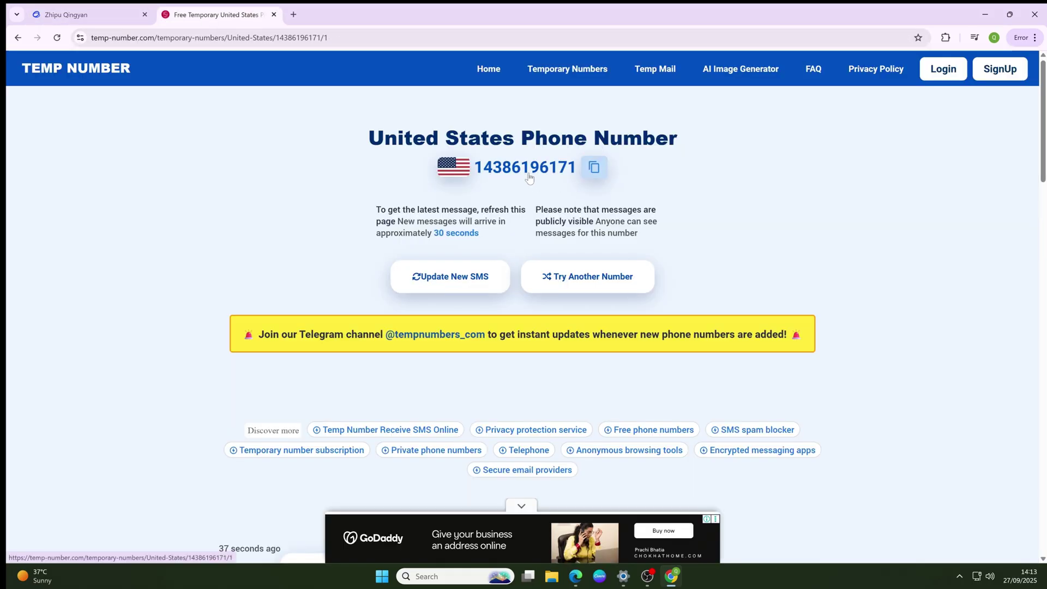
click(87, 14)
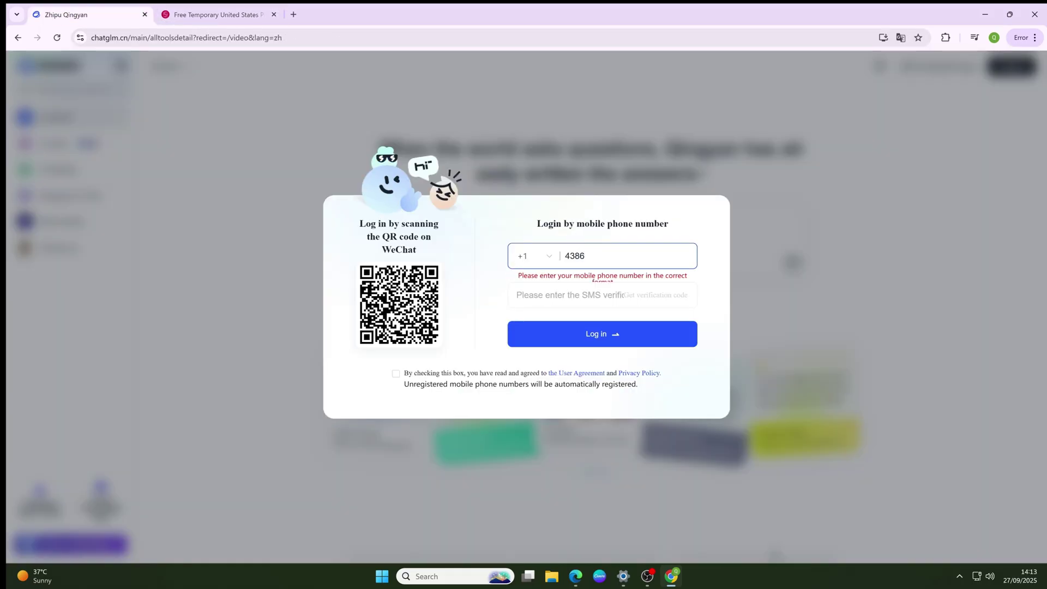
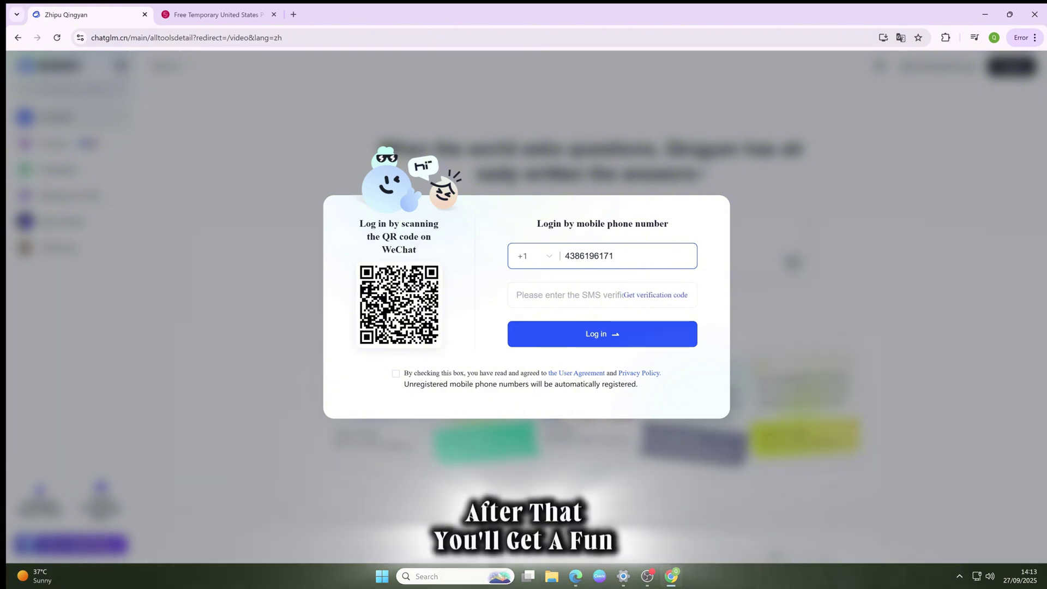
click(666, 295)
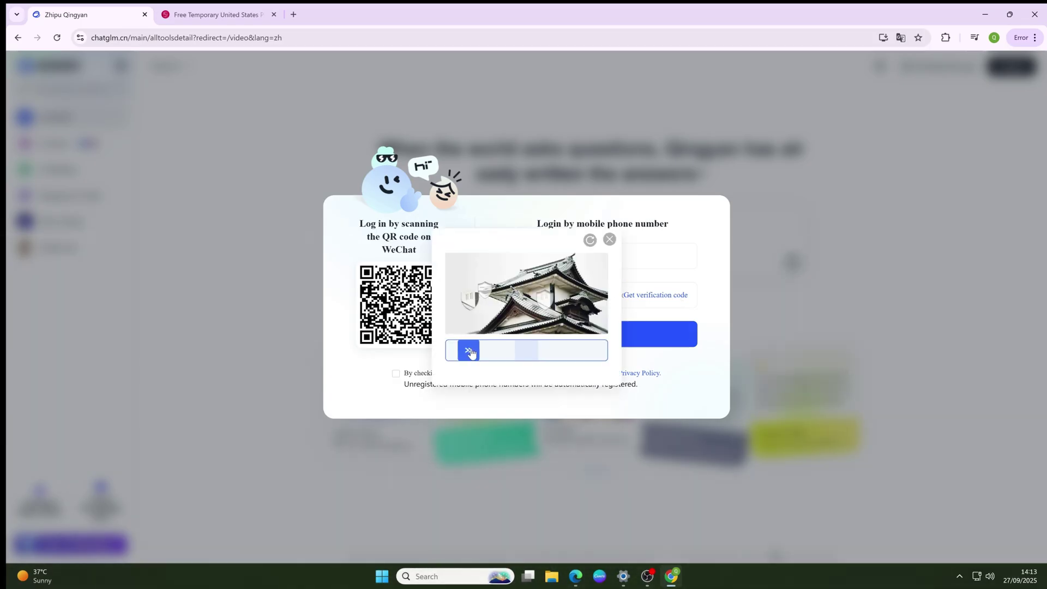
drag(457, 350, 546, 353)
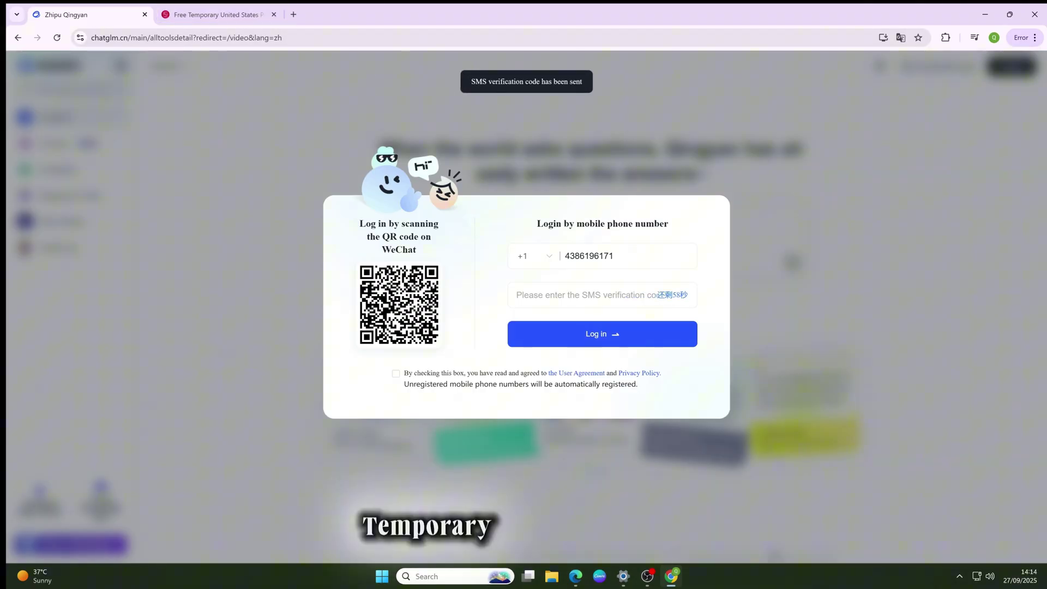
- Refresh the temporary number's inbox and scroll to the newest ZhipuAI verification SMS
click(187, 19)
scroll(648, 382, down, 3)
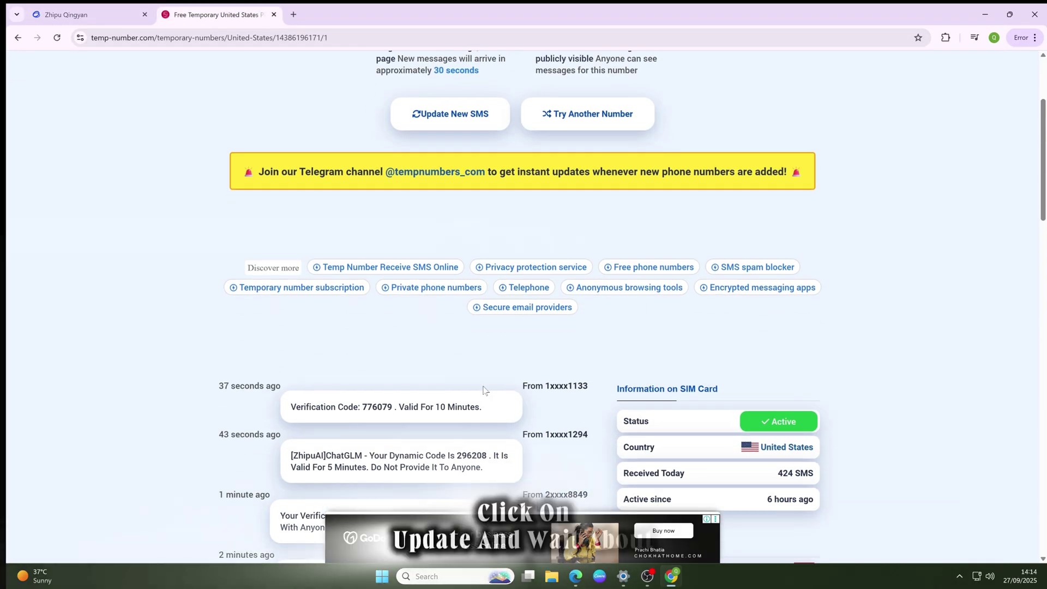
click(461, 113)
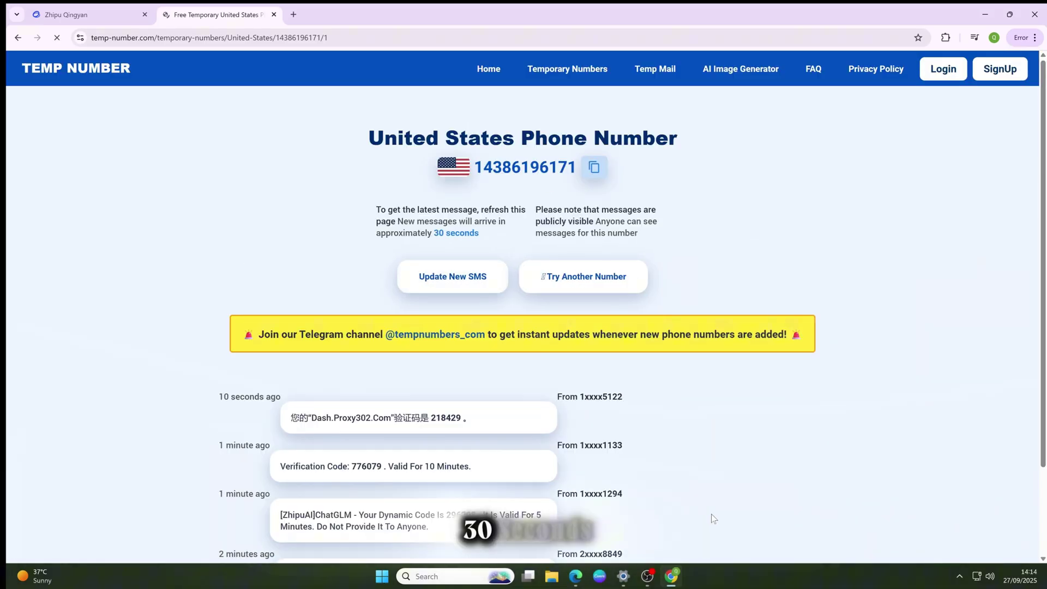
scroll(435, 435, down, 3)
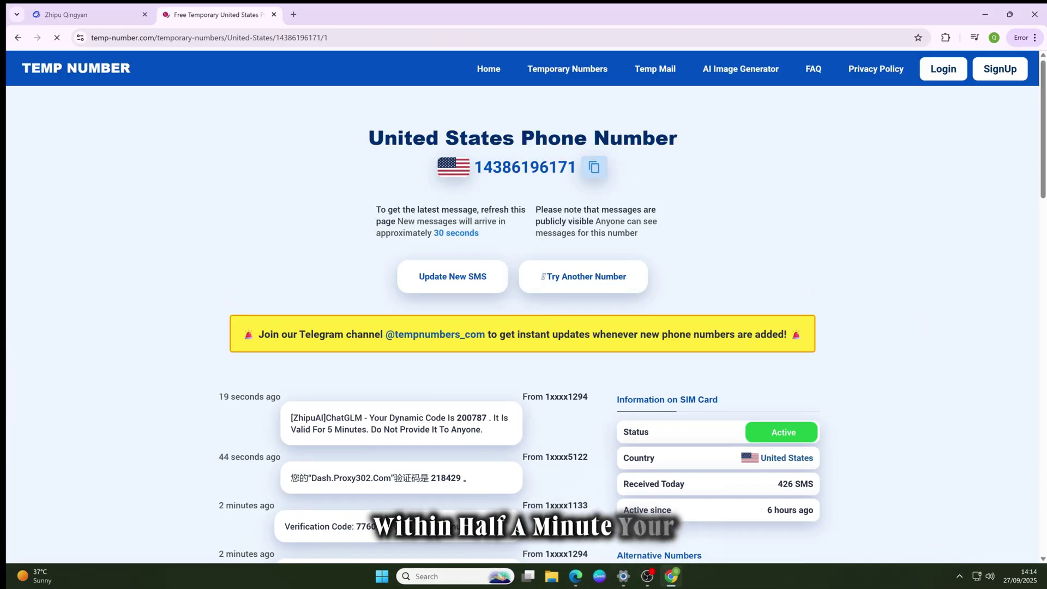
scroll(613, 321, down, 2)
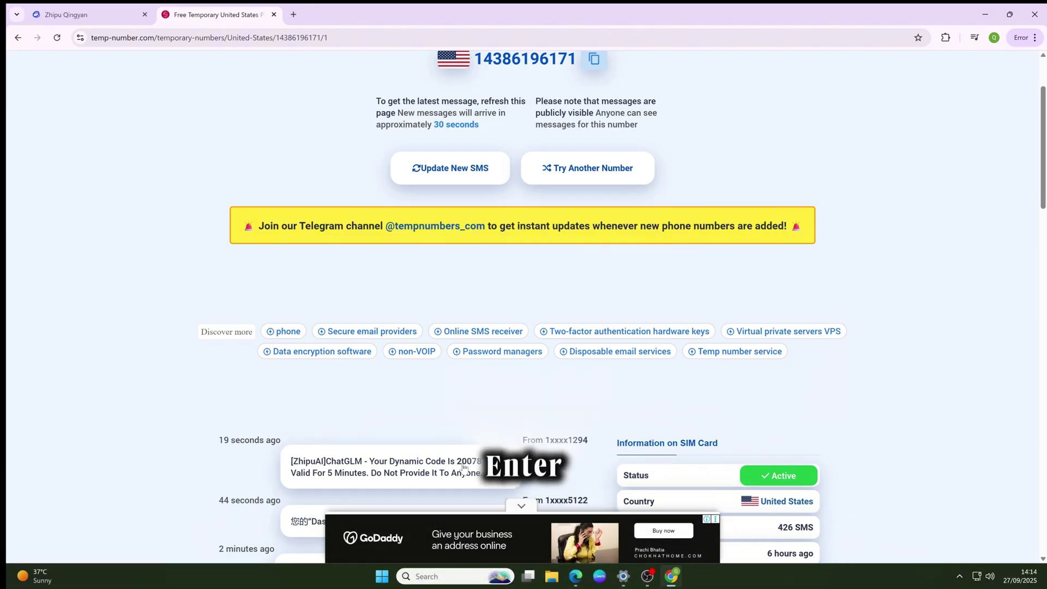
- Log in to ChatGLM with the phone number and newest SMS verification code
click(92, 7)
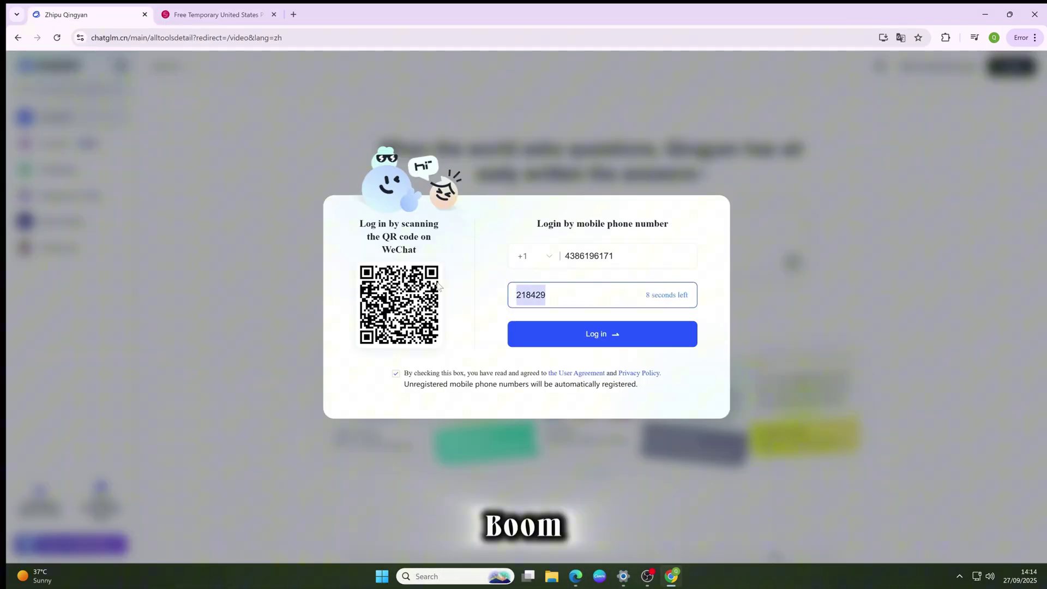
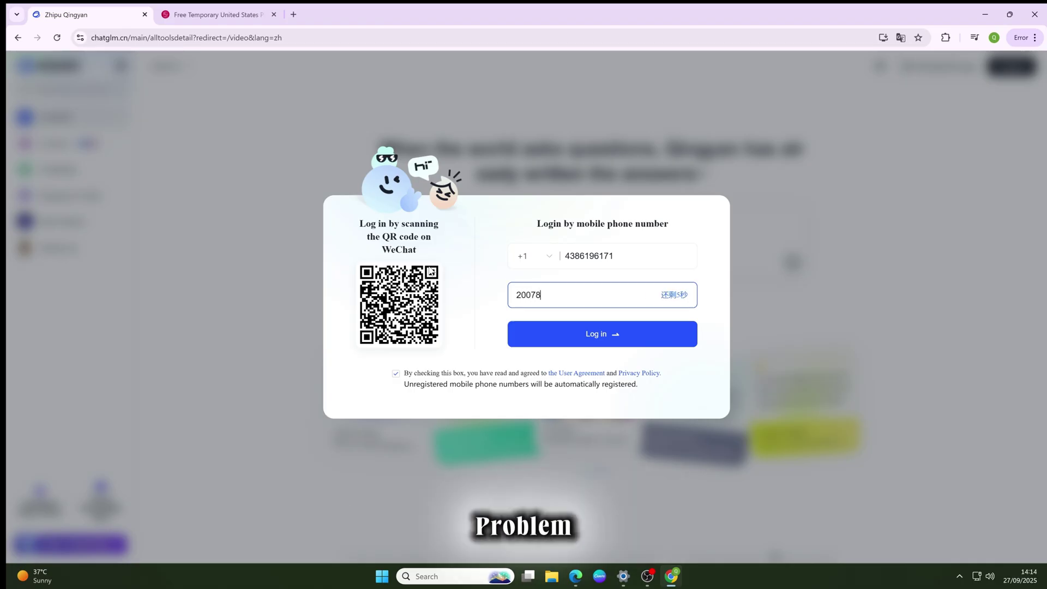
click(578, 337)
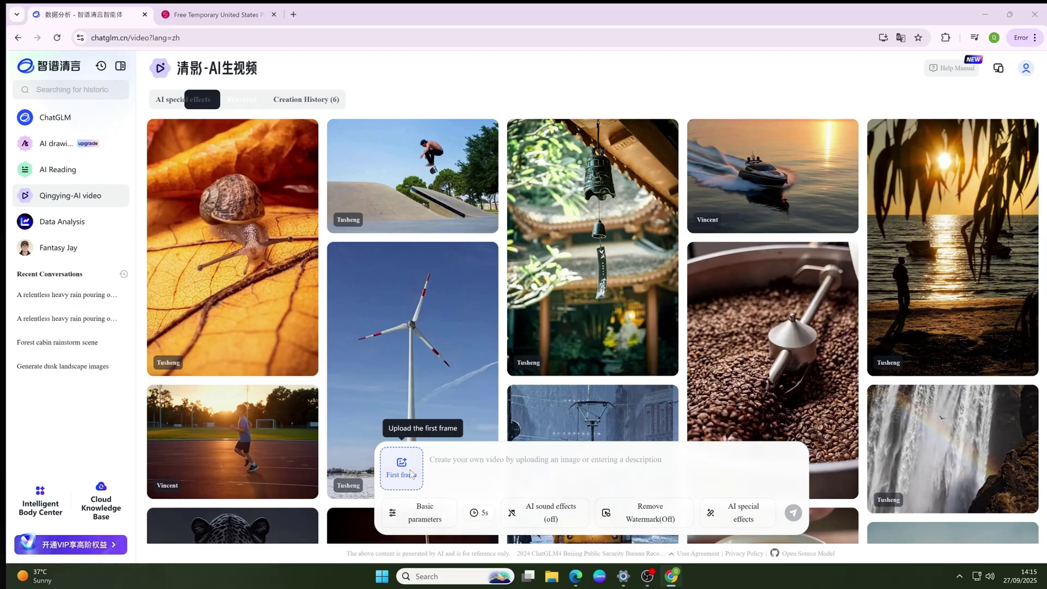
- Upload the first baby photo from D:\QTECH\baby as the first frame and enter the prompt 'animate'
click(409, 472)
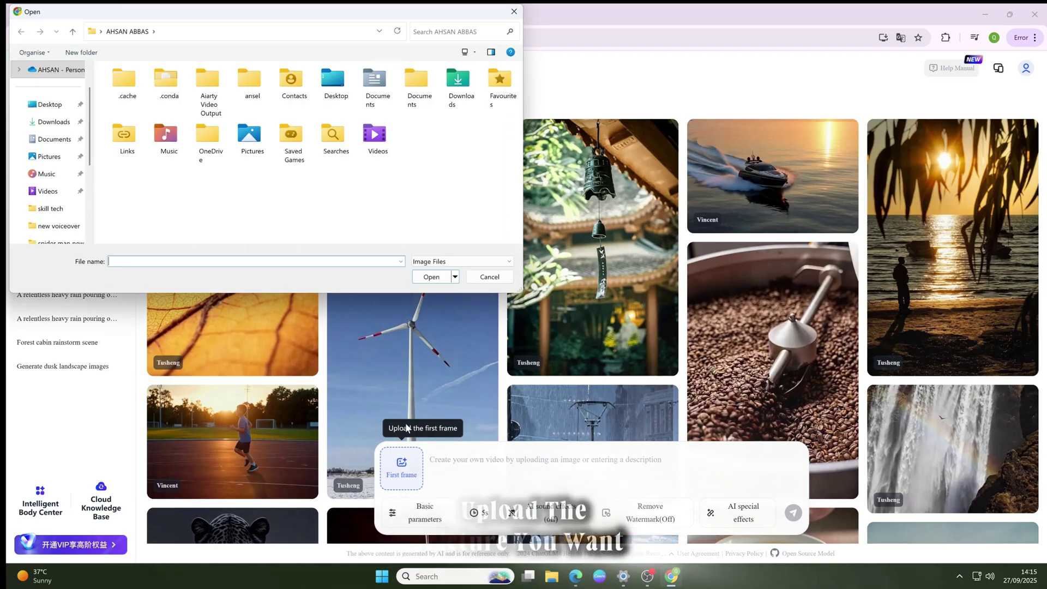
scroll(54, 180, down, 3)
click(45, 208)
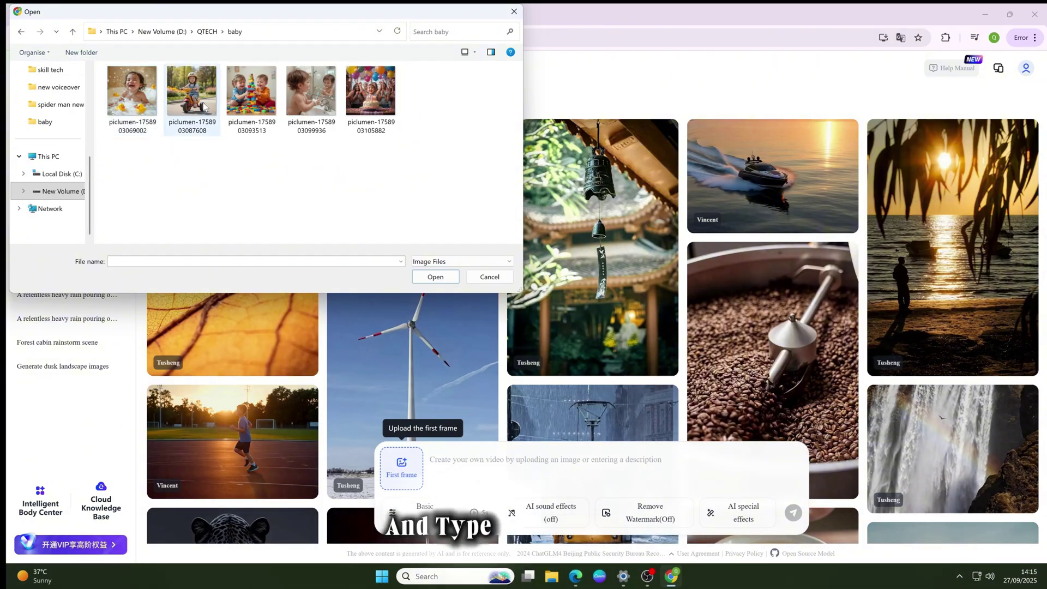
double_click(158, 116)
click(647, 439)
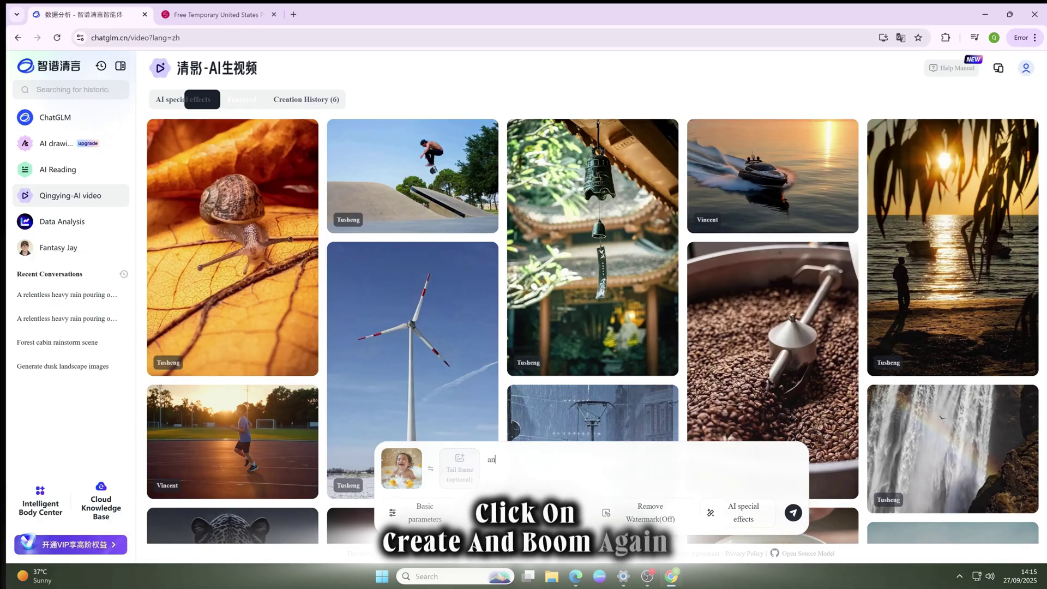
text(imat)
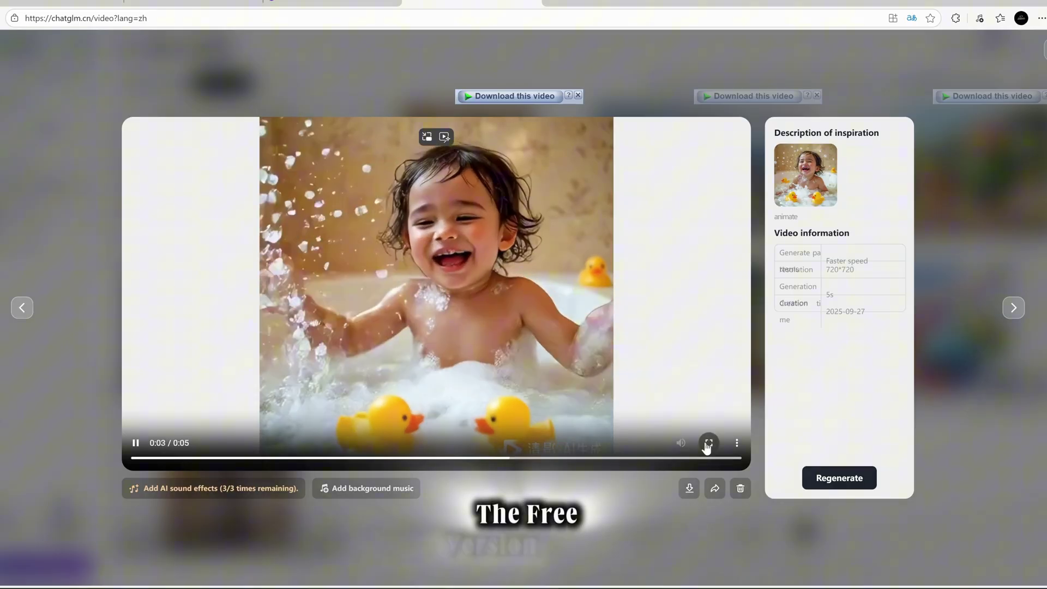
- Watch the baby video full screen, then preview the orange cat and duck-and-cat videos
click(708, 443)
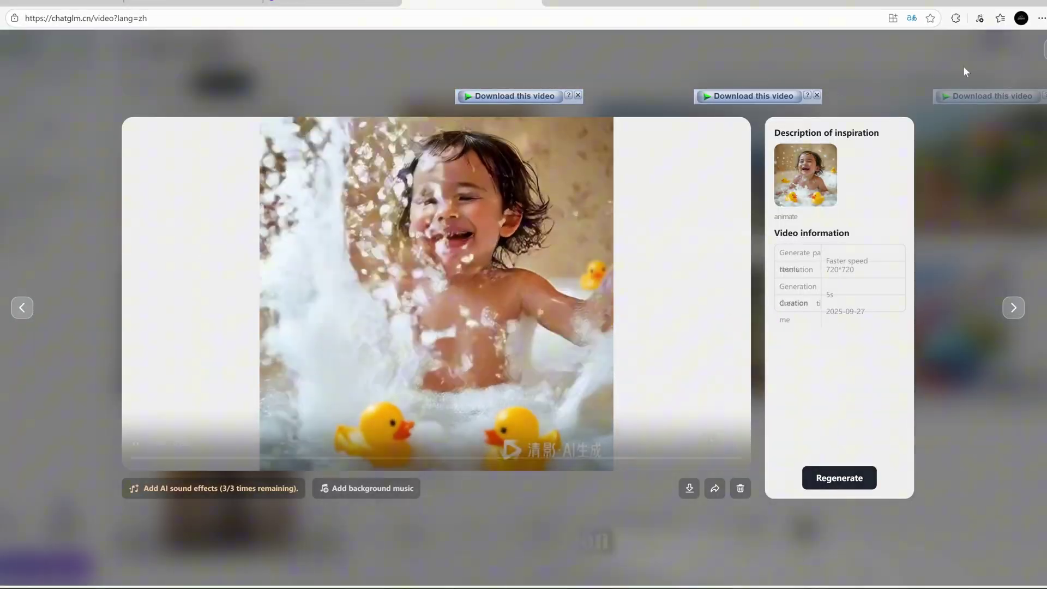
click(1042, 49)
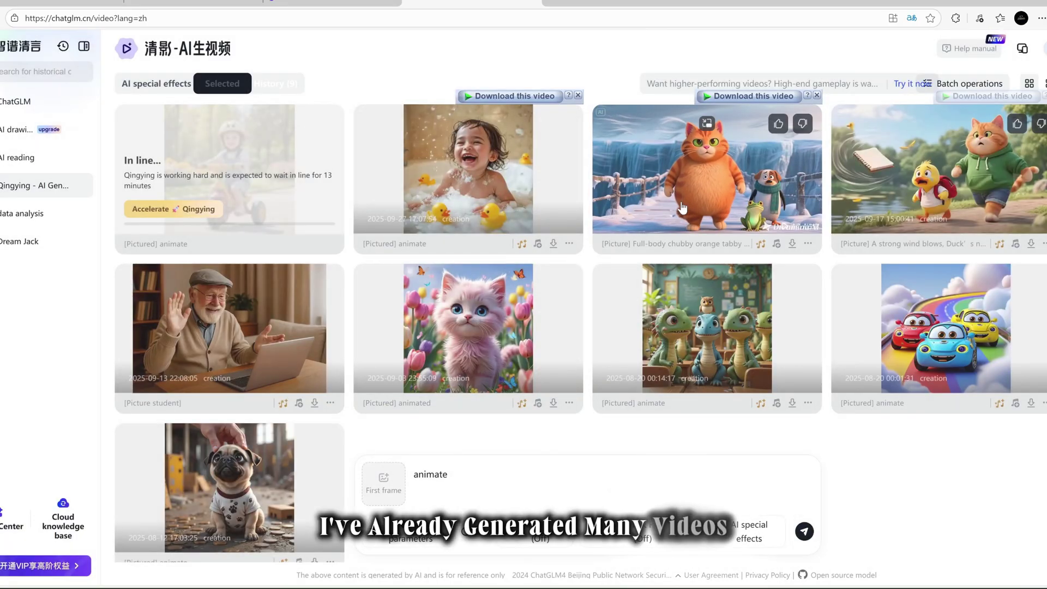
click(682, 207)
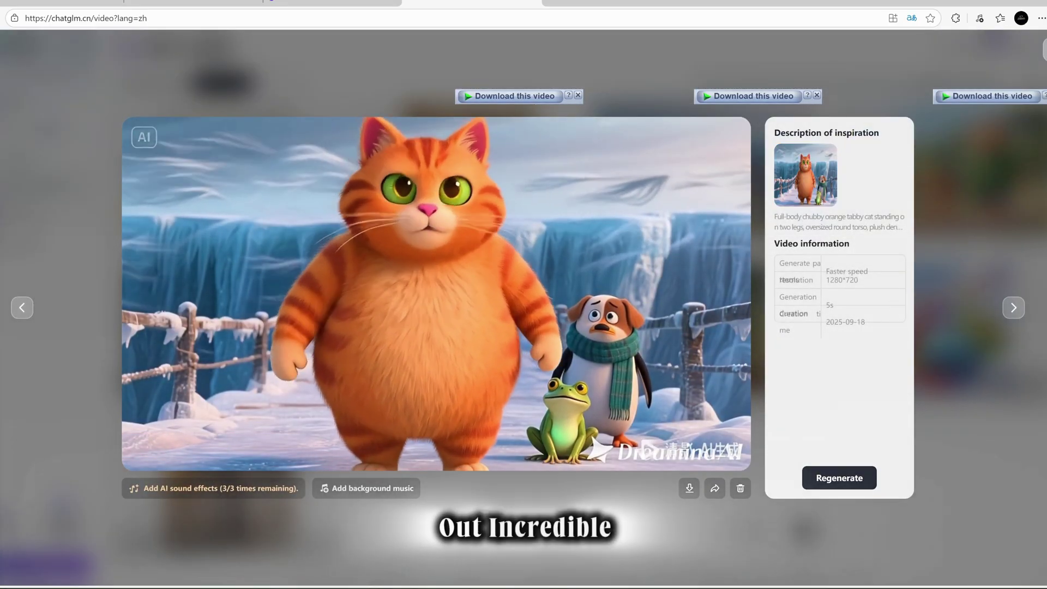
click(1026, 227)
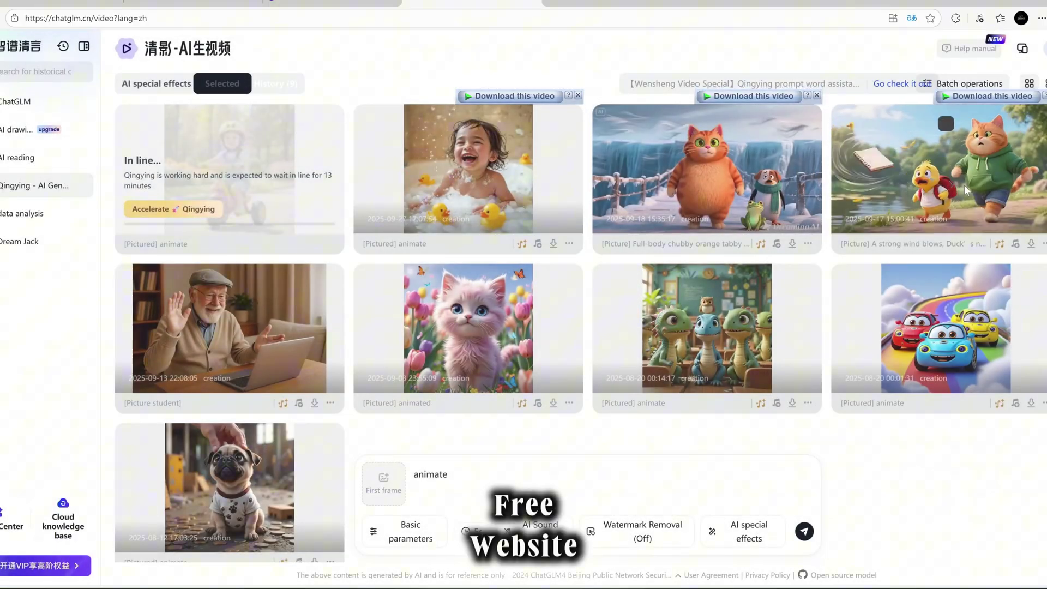
click(1026, 227)
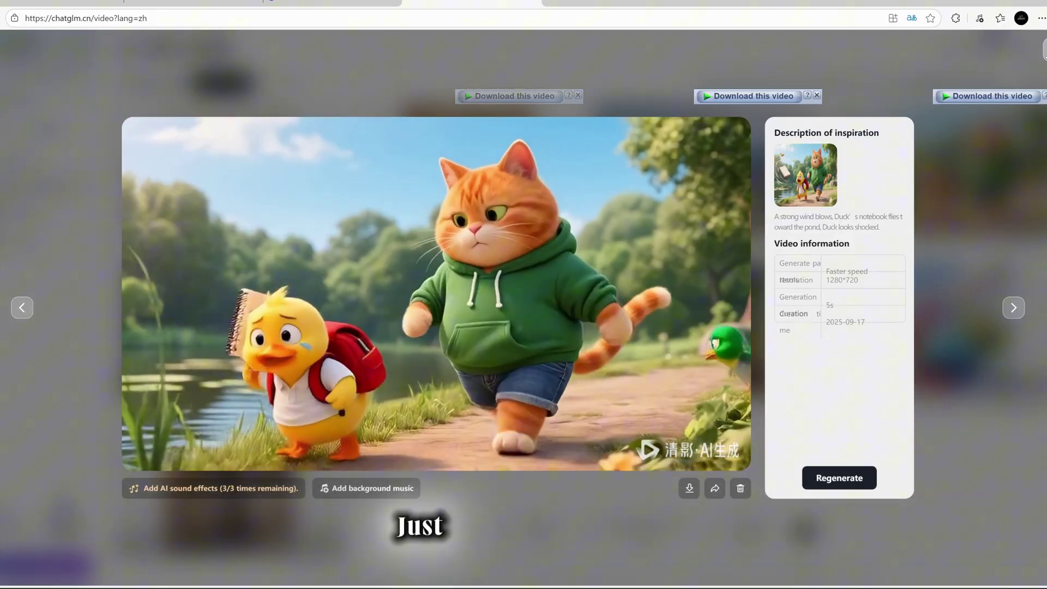
key(Escape)
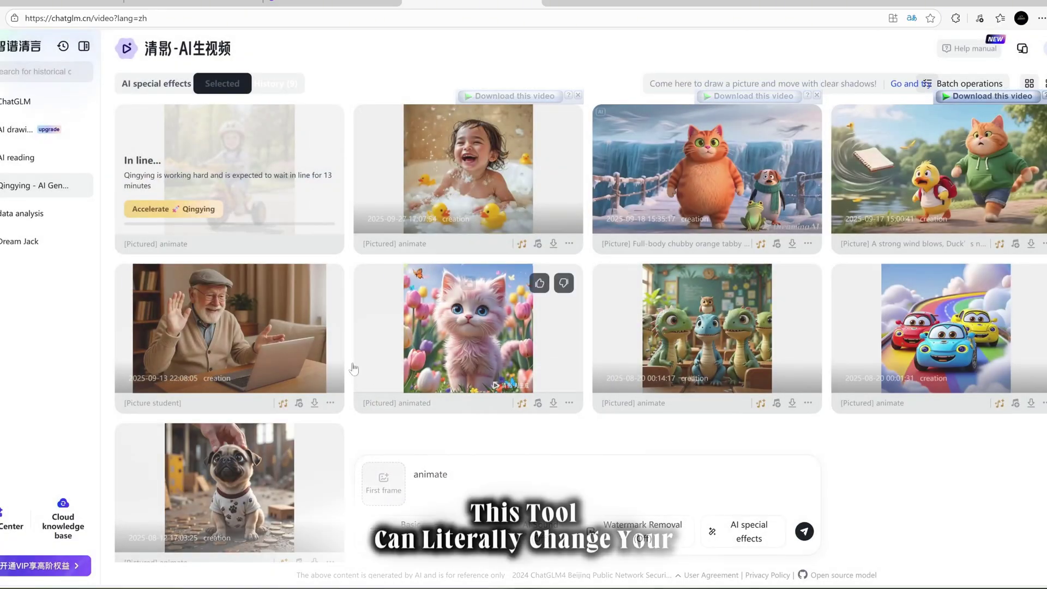
- Preview the pink kitten and pug videos, then return to the gallery
click(485, 329)
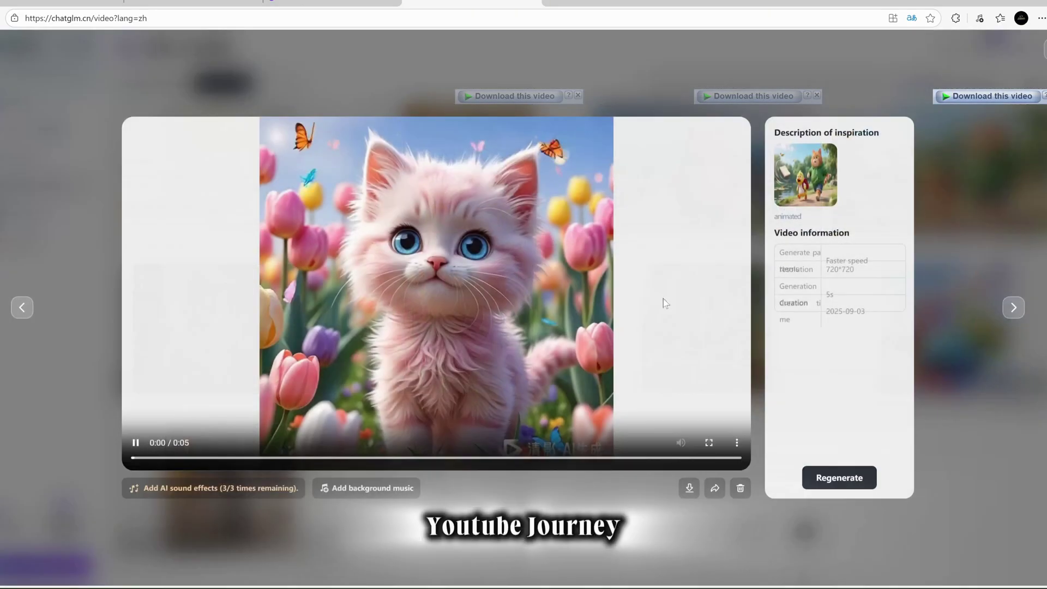
key(Escape)
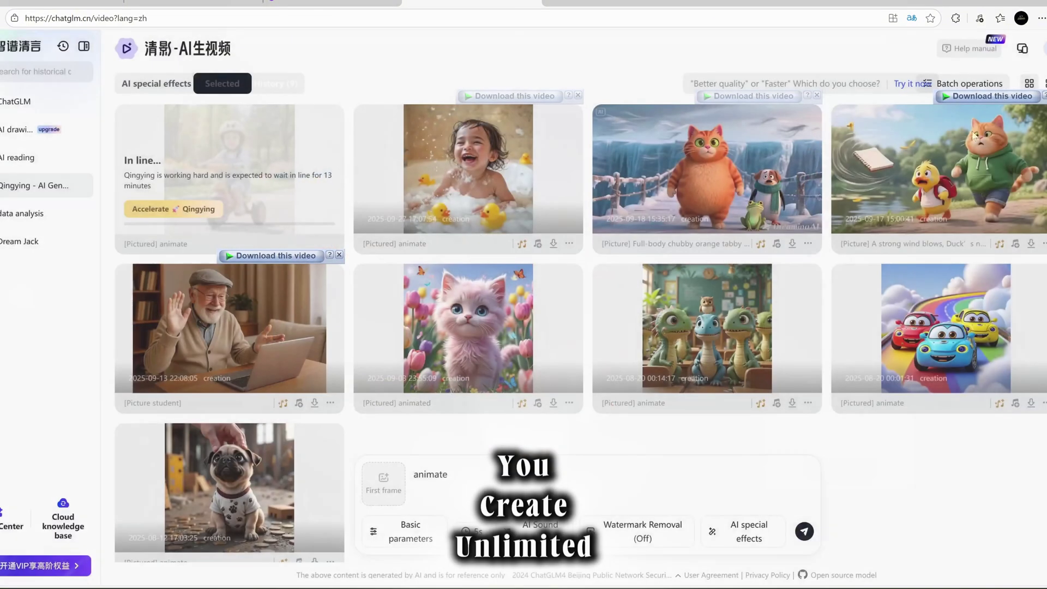
scroll(364, 442, down, 2)
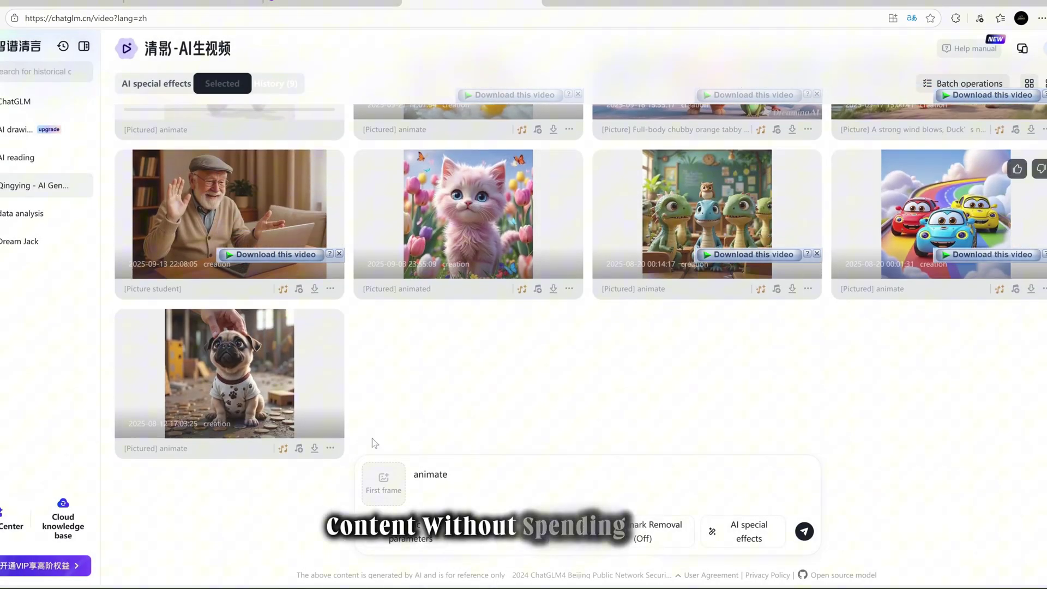
click(269, 401)
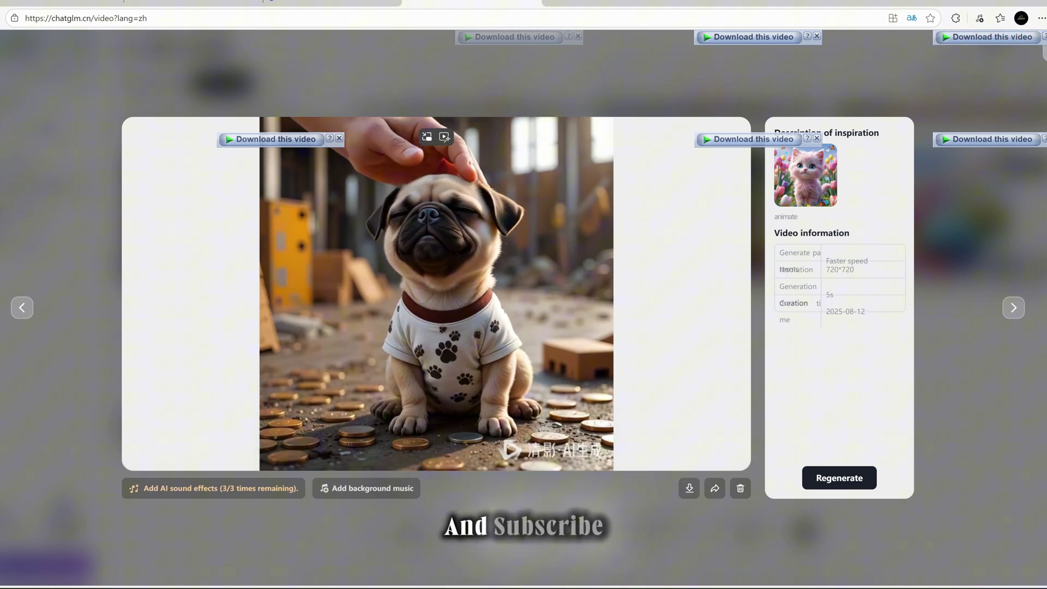
click(1014, 52)
scroll(756, 264, up, 2)
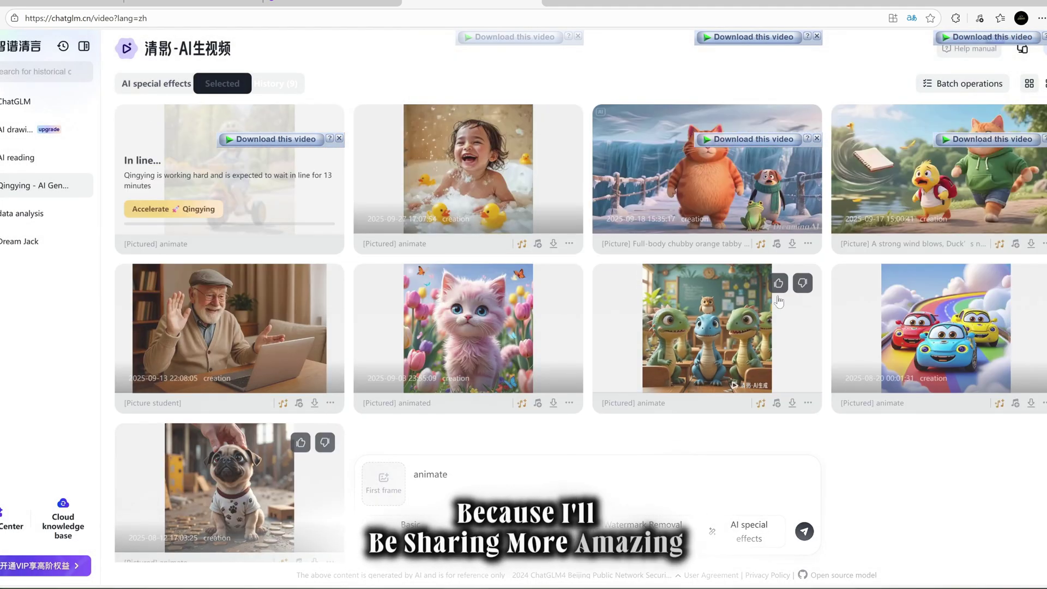
scroll(785, 313, down, 2)
scroll(772, 306, up, 2)
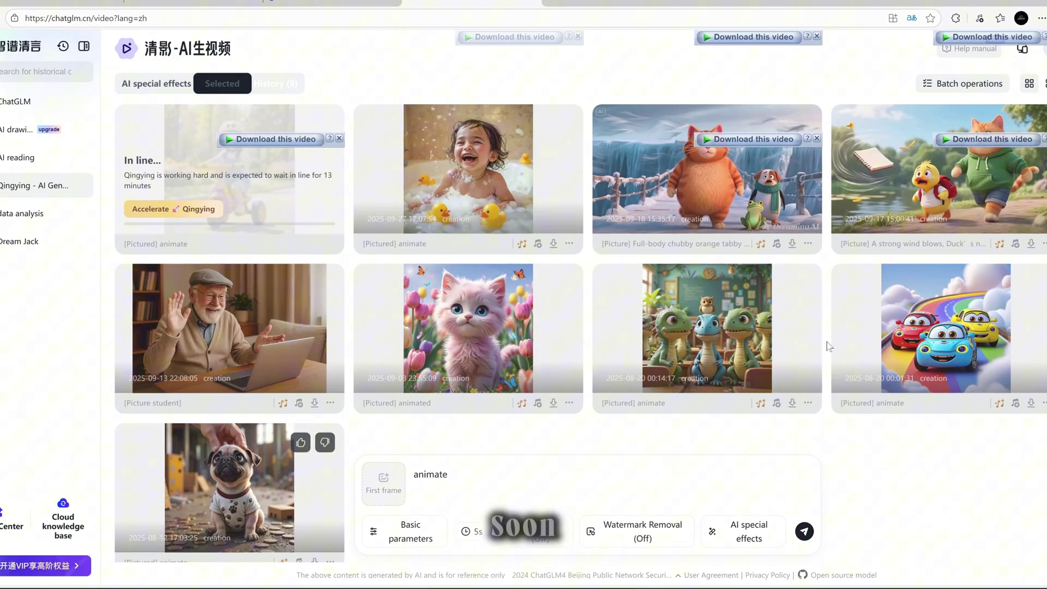